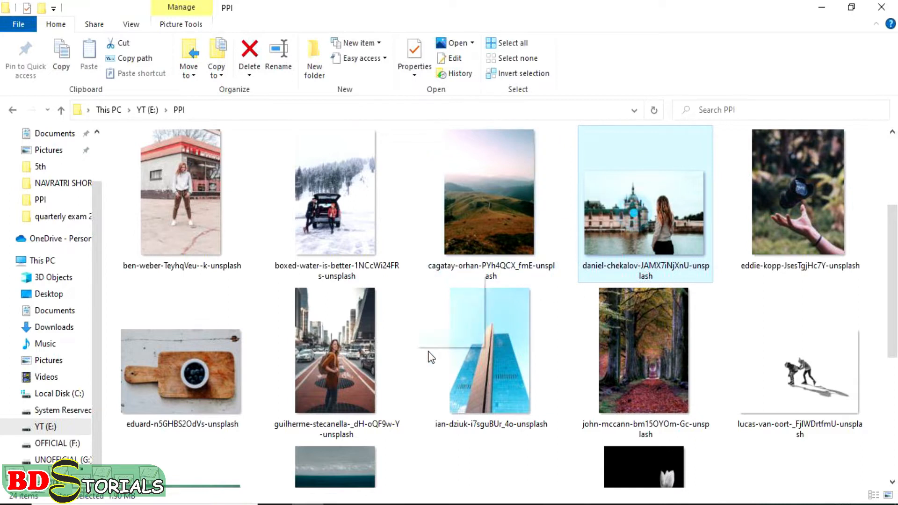
# Open the photo of the long-haired woman facing the waterside castle from the PPI folder in Photoshop
pyautogui.scroll(-2, 341, 439)
pyautogui.moveTo(373, 504); pyautogui.dragTo(383, 252)
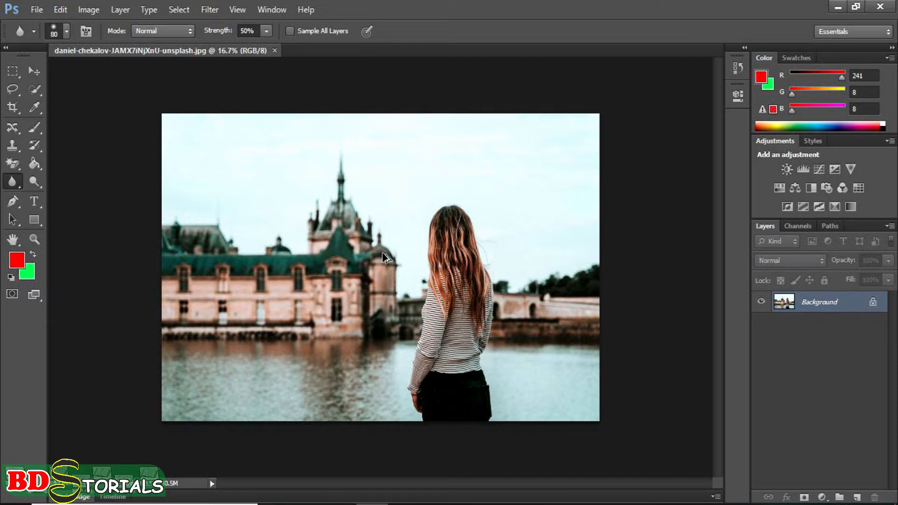
# Examine the photo's image size settings and the units available for the document width without changing them
pyautogui.hotkey('ctrl', 'alt', 'i')
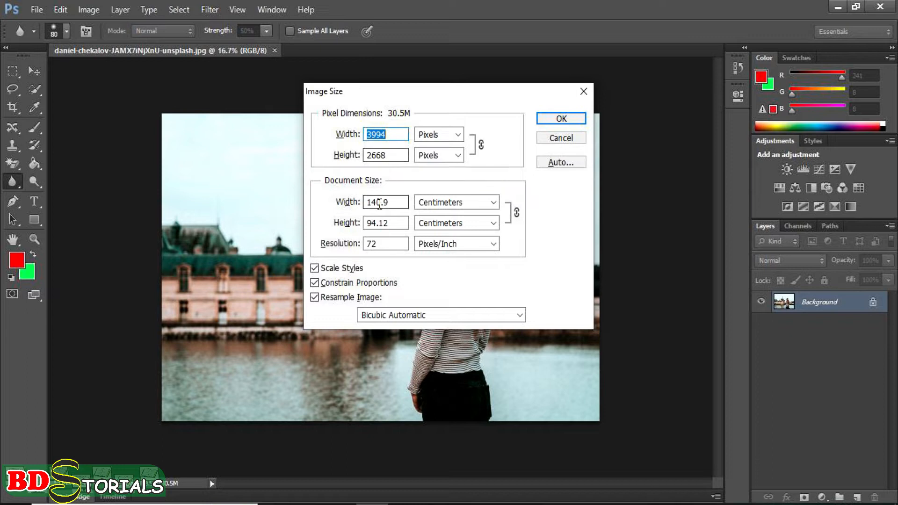
pyautogui.click(493, 203)
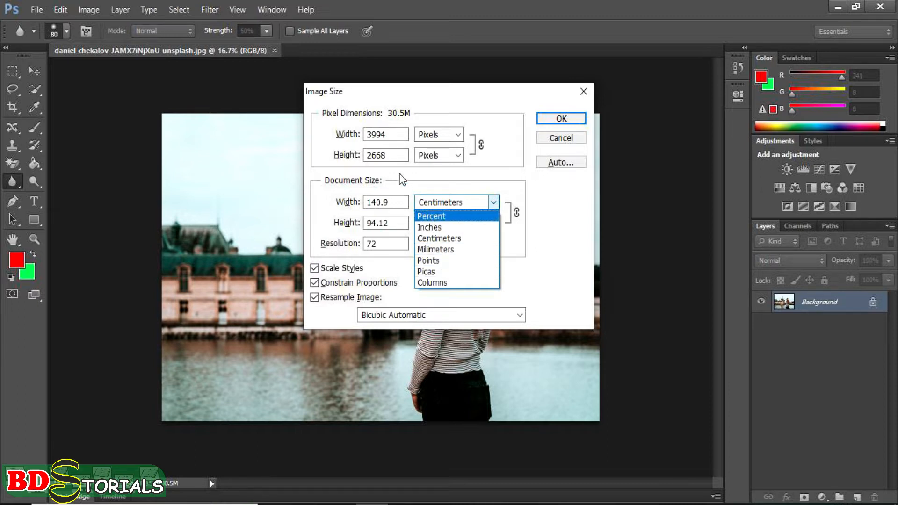
pyautogui.click(291, 145)
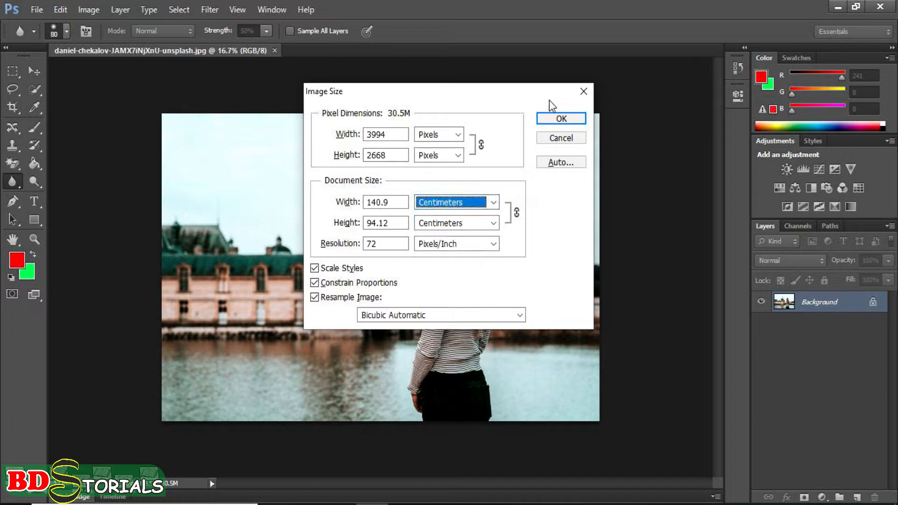
pyautogui.click(584, 91)
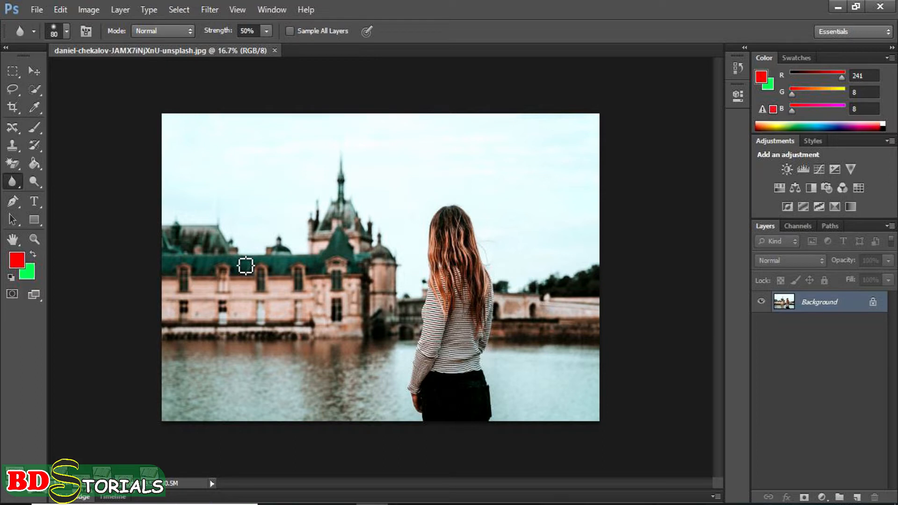
pyautogui.click(96, 13)
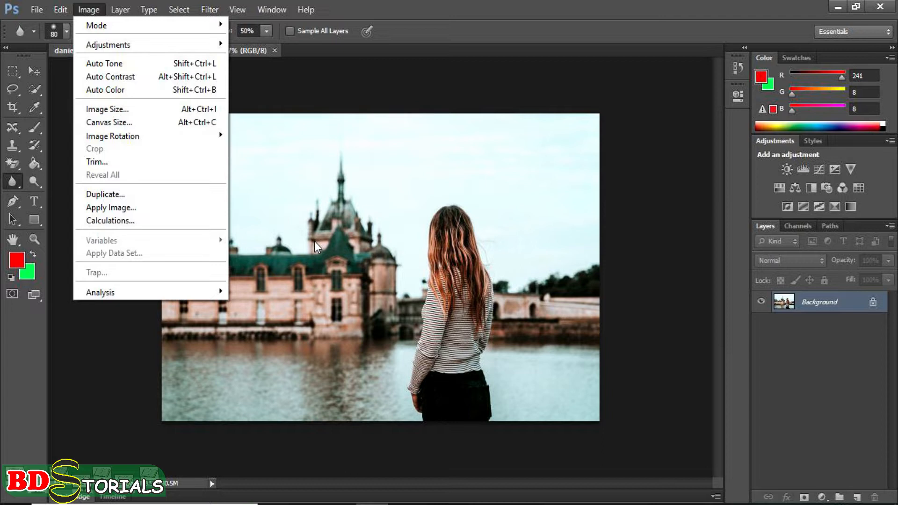
pyautogui.click(318, 188)
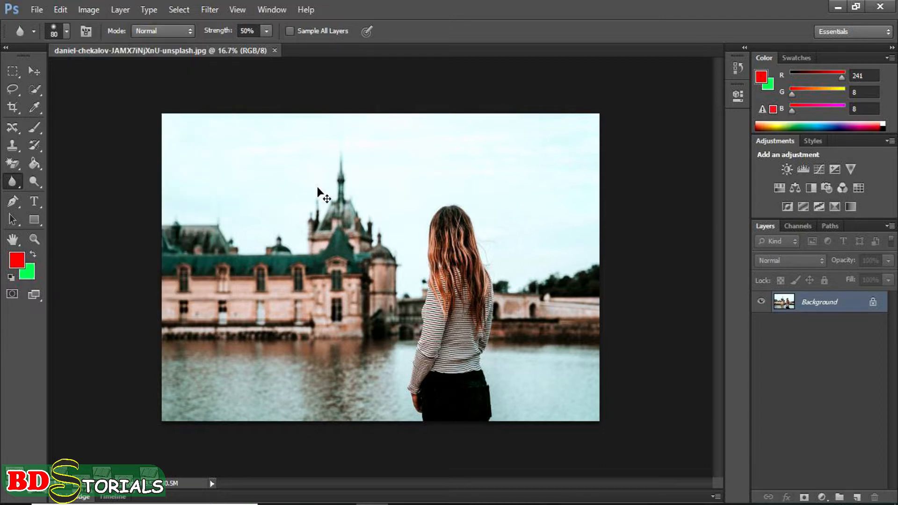
# Resize the image to a document width of 40 centimeters with its proportions constrained
pyautogui.hotkey('ctrl', 'alt', 'i')
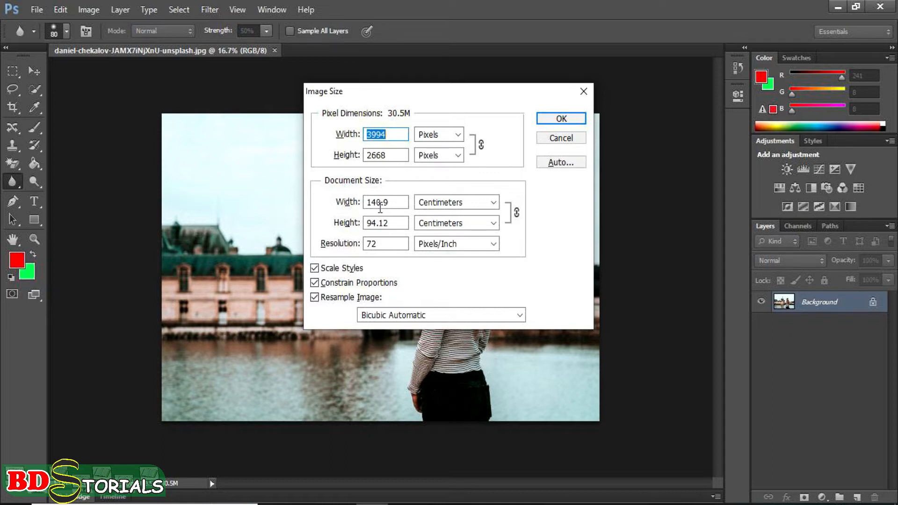
pyautogui.click(383, 202)
pyautogui.doubleClick(382, 202)
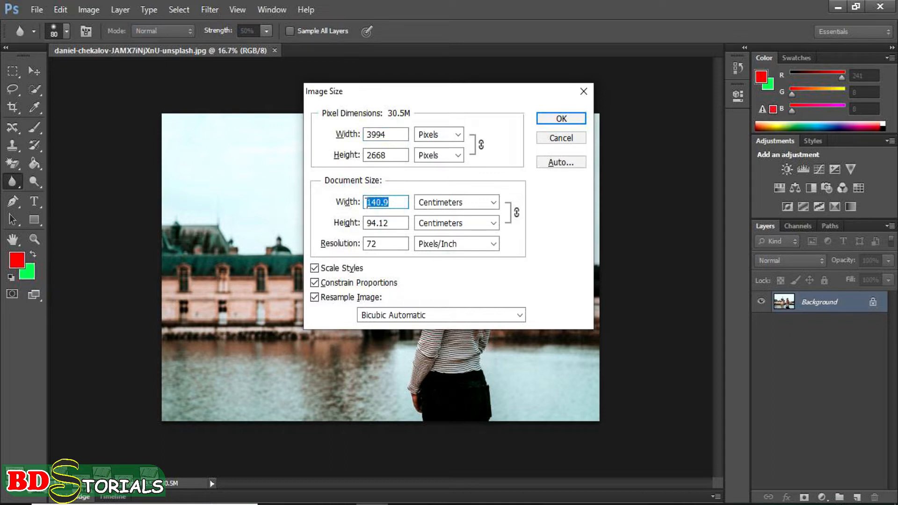
pyautogui.write('40')
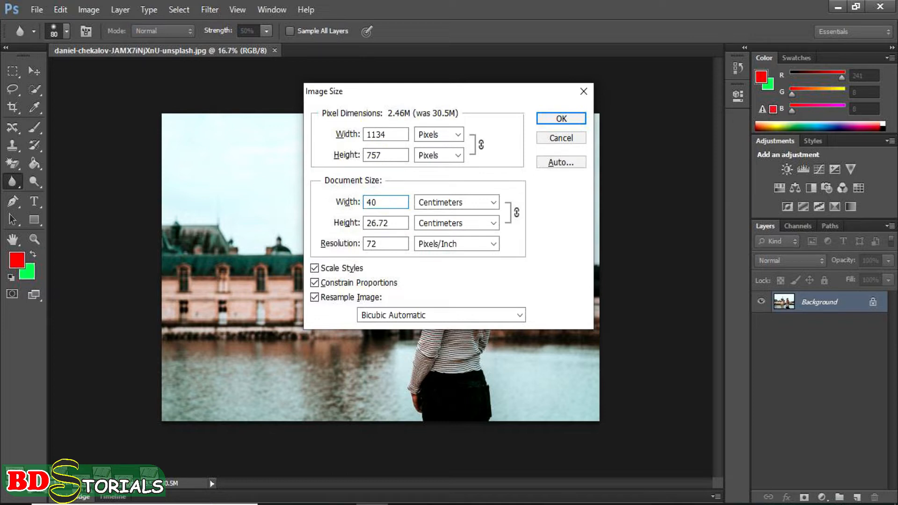
pyautogui.click(550, 120)
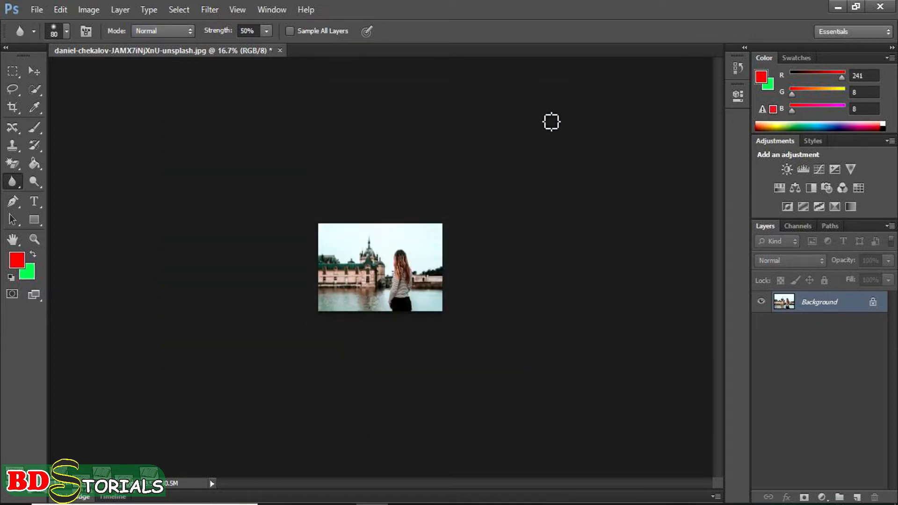
# Add a new empty layer above the Background and set the Blur tool to sample all layers
pyautogui.scroll(6, 433, 302)
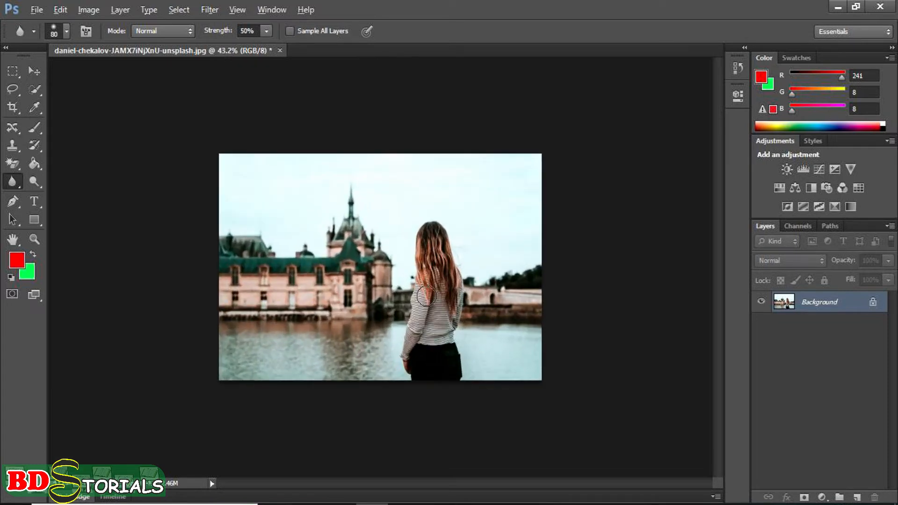
pyautogui.scroll(3, 424, 295)
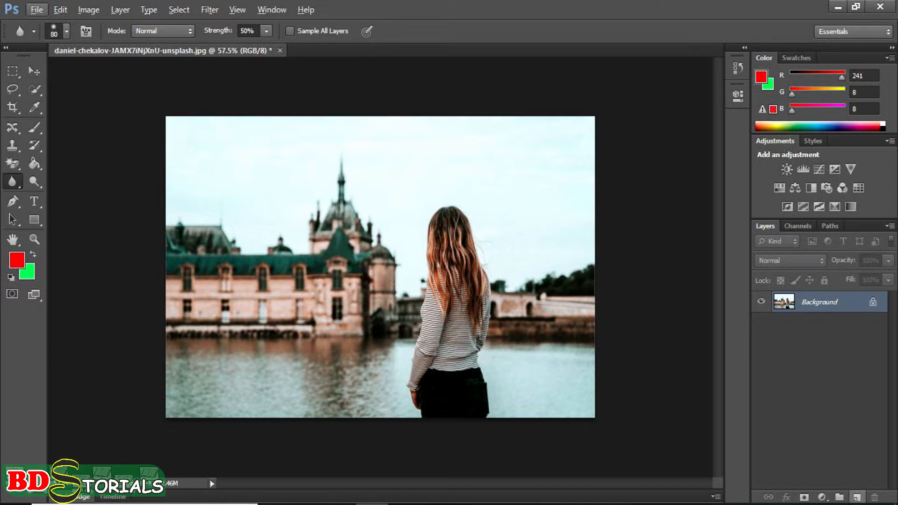
pyautogui.click(857, 497)
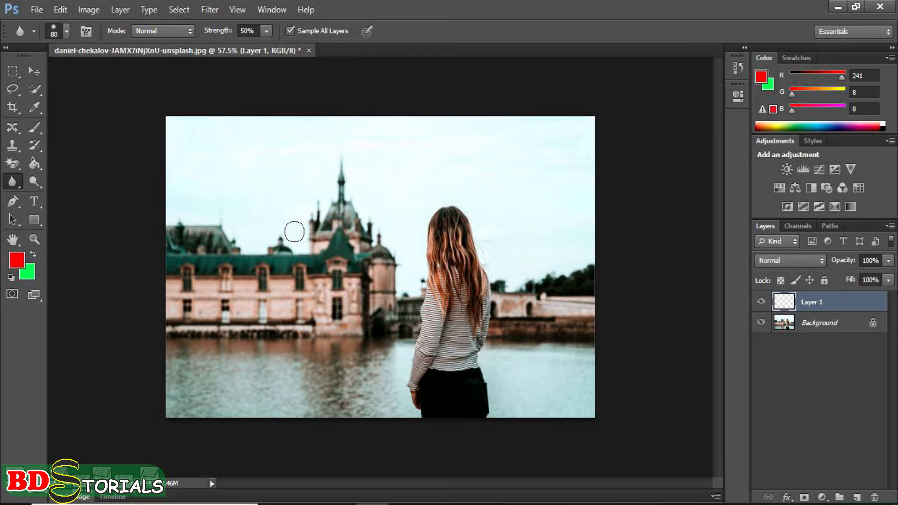
pyautogui.click(266, 31)
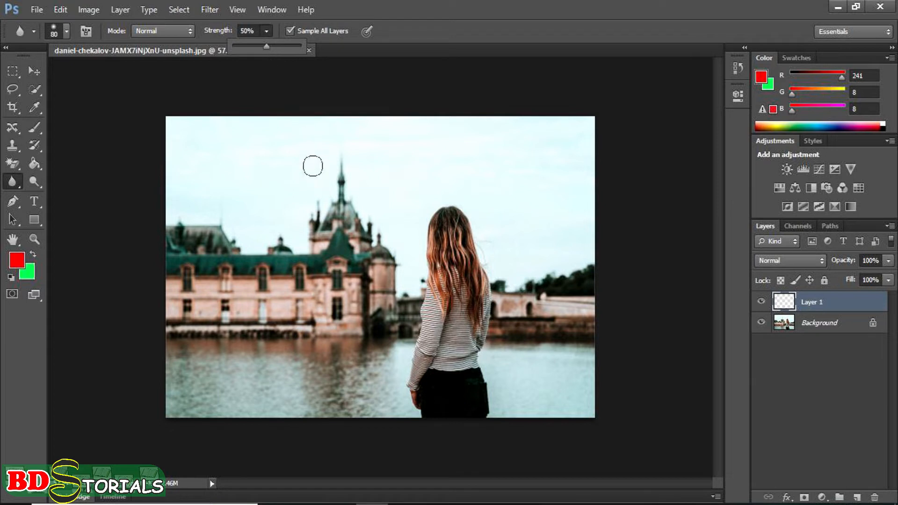
pyautogui.click(343, 256)
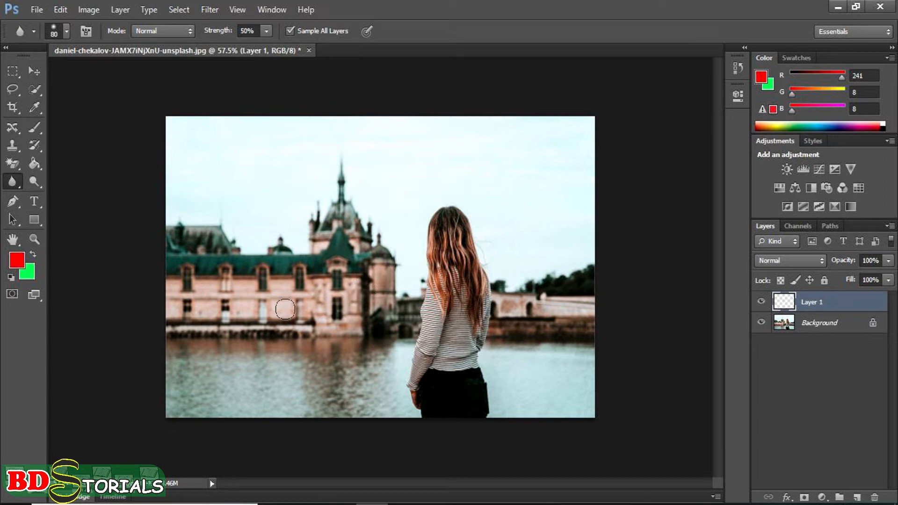
# Enlarge the Blur tool's brush to 150 and blur the castle on the new layer at 50% strength
pyautogui.press(']')
pyautogui.press(']')
pyautogui.press(']')
pyautogui.click(18, 184)
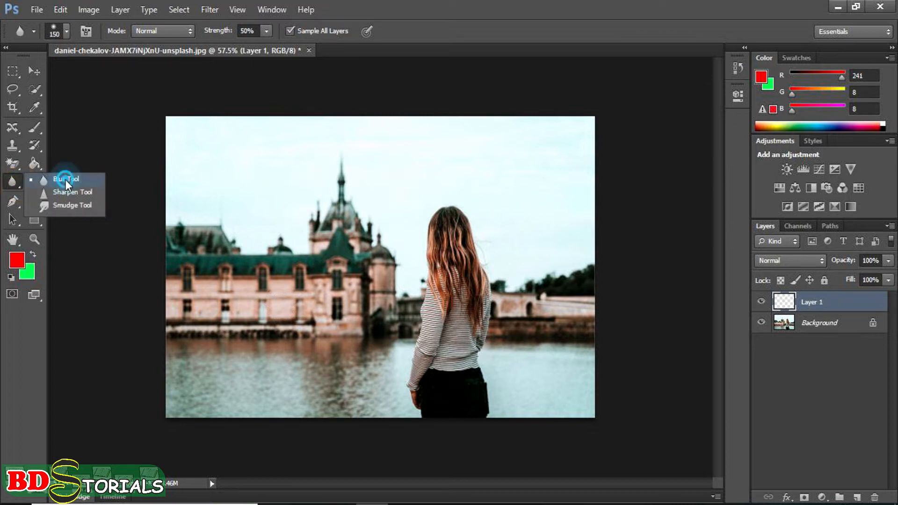
pyautogui.click(66, 179)
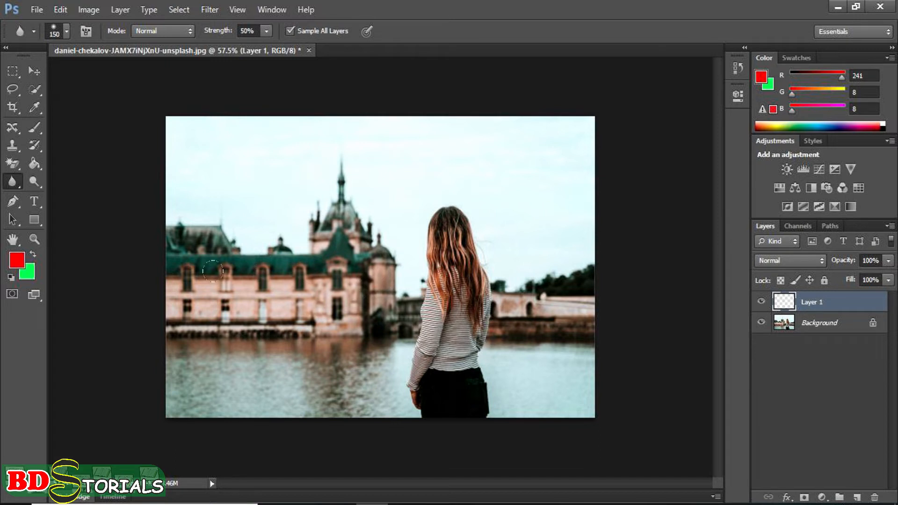
pyautogui.moveTo(214, 268); pyautogui.dragTo(258, 296)
pyautogui.moveTo(358, 266); pyautogui.dragTo(357, 265)
# Raise the Blur tool's strength to 78% and blur the castle and its surroundings further
pyautogui.click(265, 31)
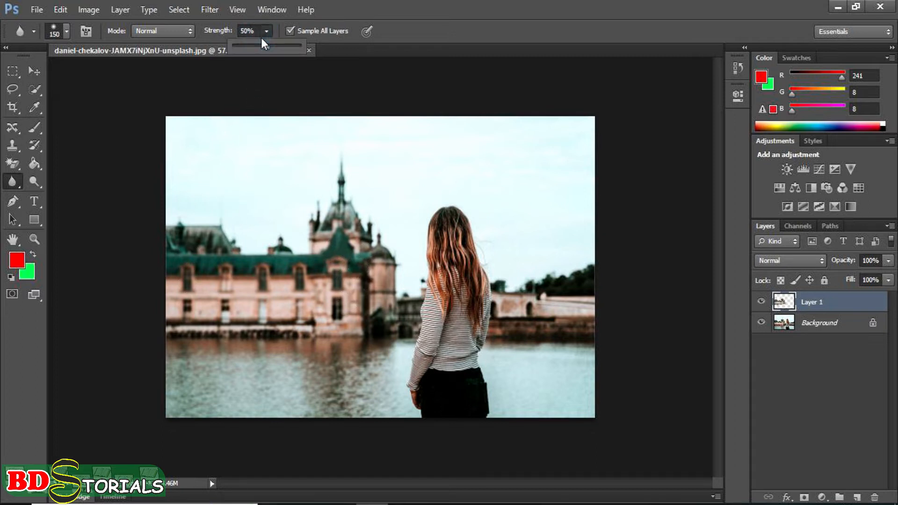
pyautogui.moveTo(265, 49); pyautogui.dragTo(285, 47)
pyautogui.click(359, 268)
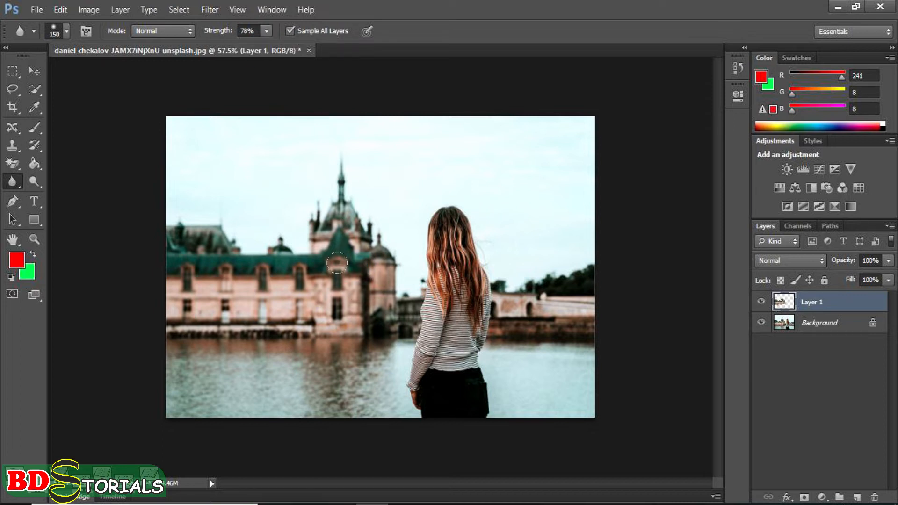
pyautogui.click(322, 267)
pyautogui.click(310, 255)
pyautogui.click(293, 274)
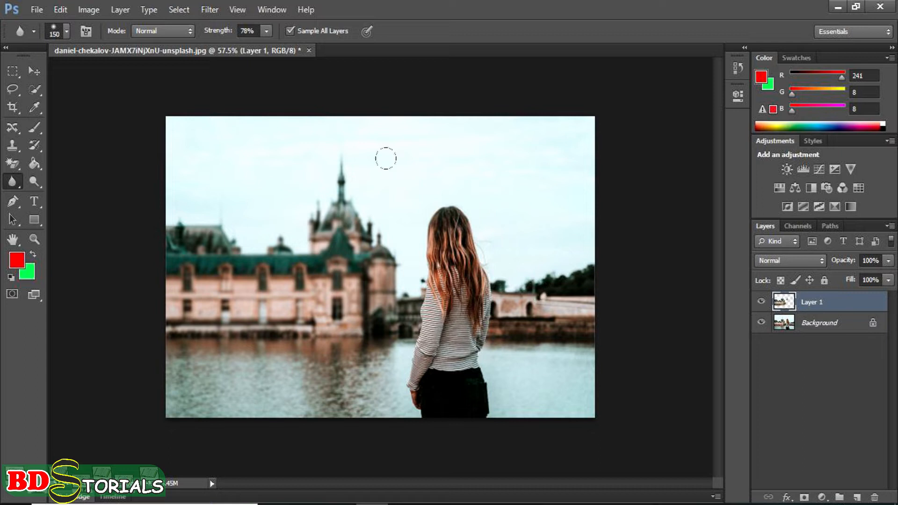
# Select the trees, wall and waterline to the right of the woman with the Polygonal Lasso, following her arm's edge
pyautogui.click(19, 95)
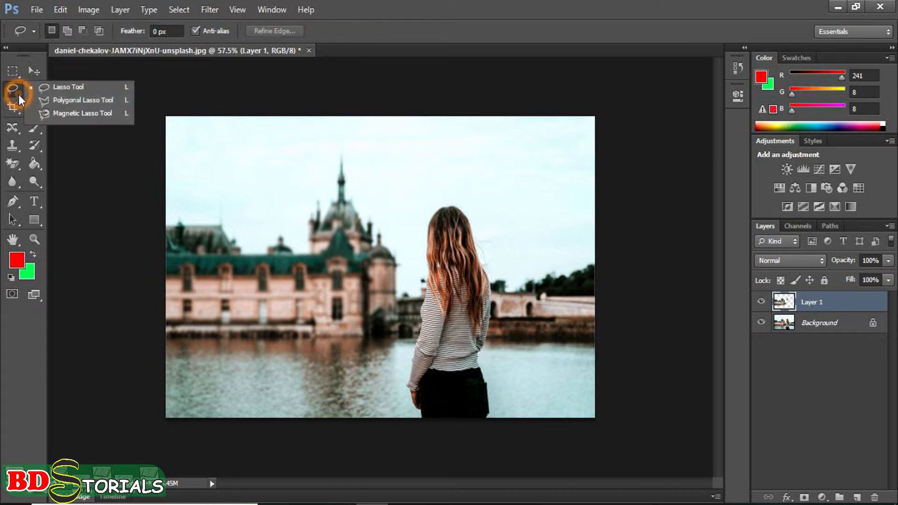
pyautogui.click(42, 104)
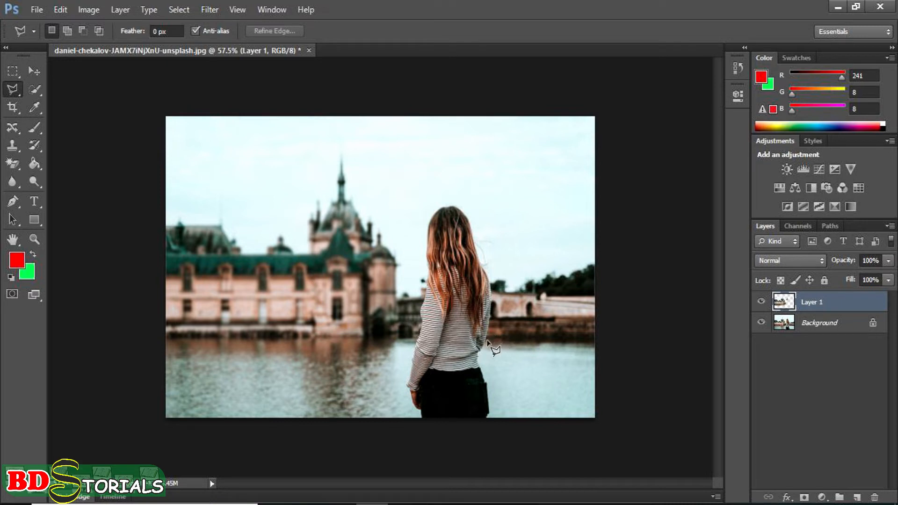
pyautogui.scroll(5, 486, 337)
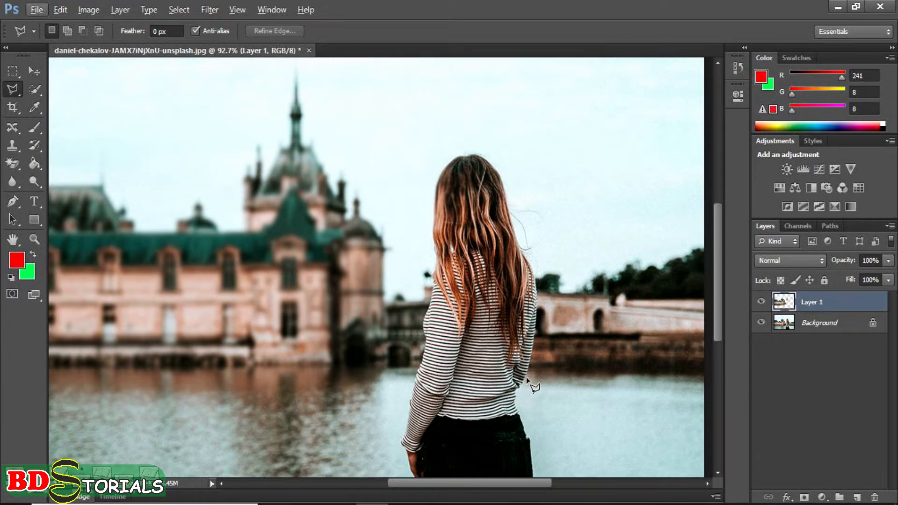
pyautogui.click(533, 388)
pyautogui.click(532, 350)
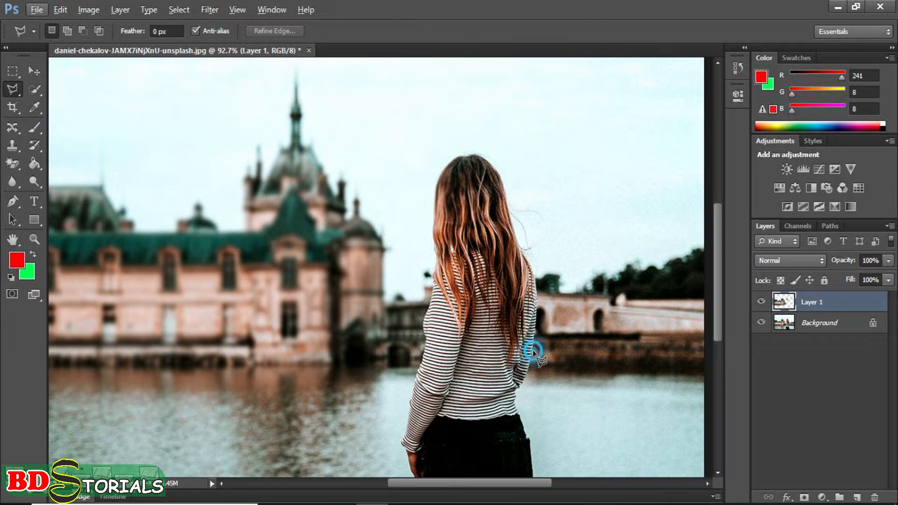
pyautogui.click(537, 322)
pyautogui.click(536, 275)
pyautogui.click(701, 237)
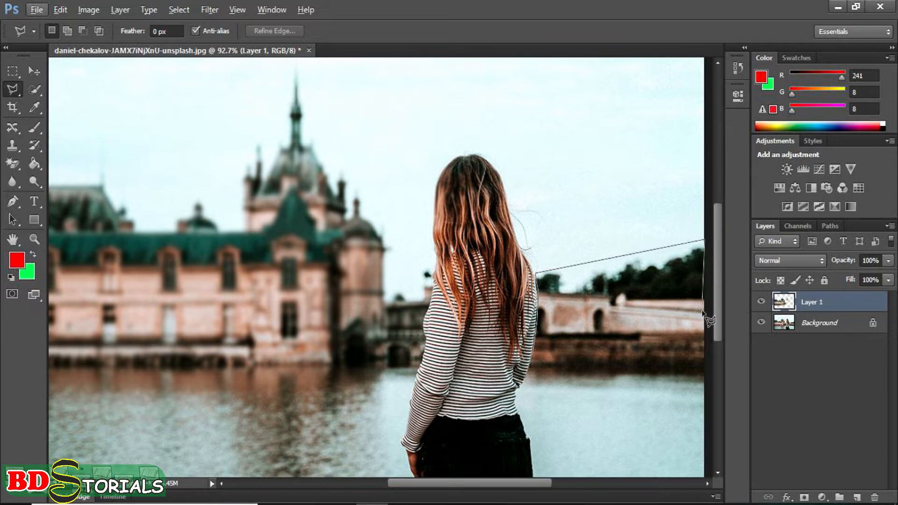
pyautogui.click(703, 391)
pyautogui.click(572, 389)
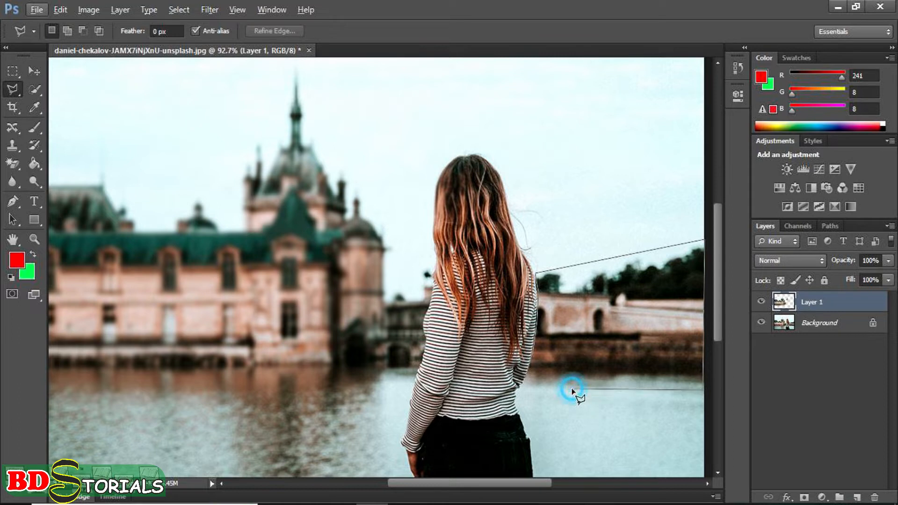
pyautogui.click(521, 388)
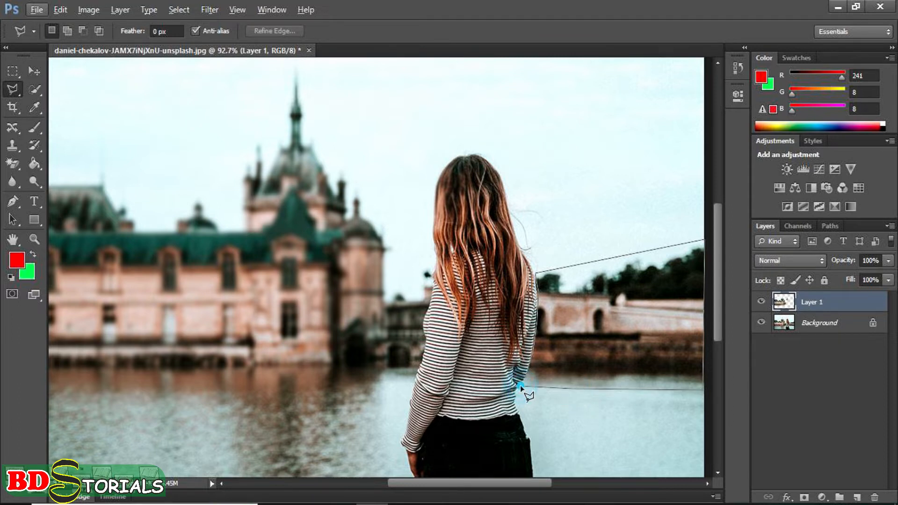
pyautogui.click(533, 356)
pyautogui.click(534, 339)
pyautogui.click(534, 338)
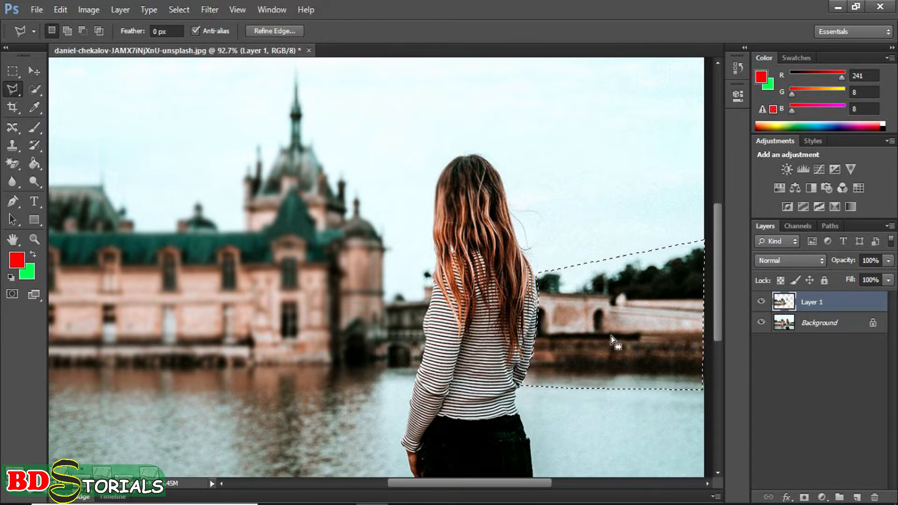
# Blur the trees and wall inside the selection using the Blur tool with a 250 brush
pyautogui.click(15, 178)
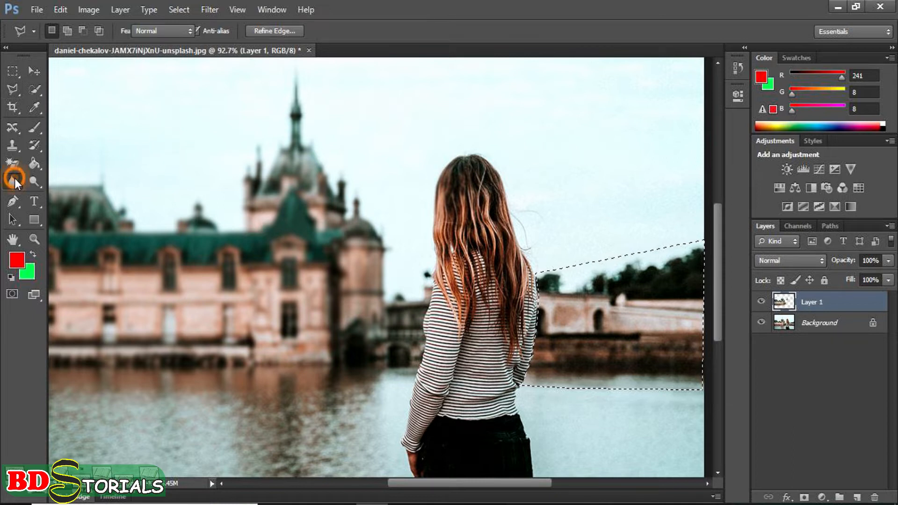
pyautogui.click(48, 177)
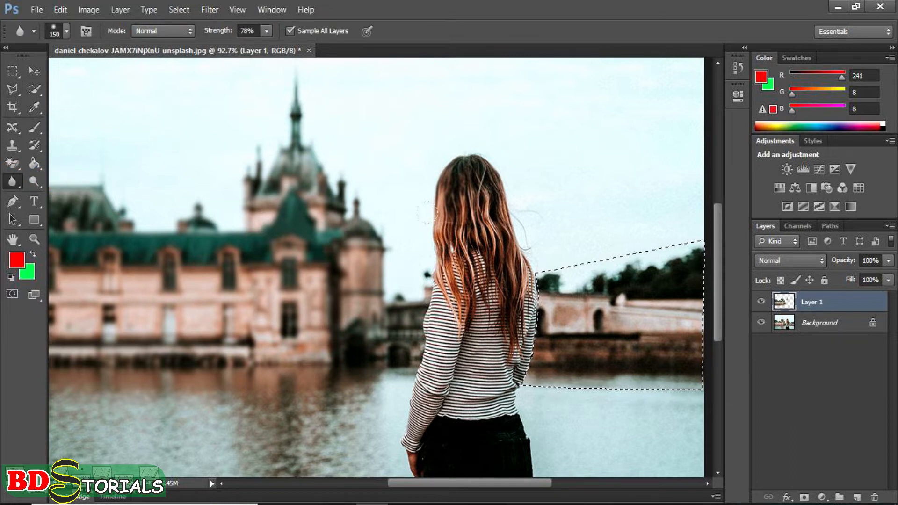
pyautogui.press(']')
pyautogui.press(']')
pyautogui.press(']')
pyautogui.click(589, 283)
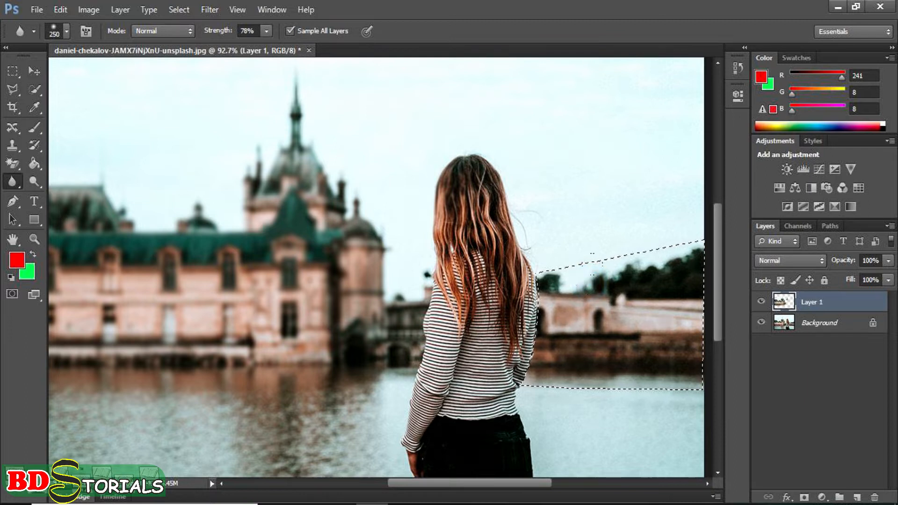
pyautogui.moveTo(610, 263); pyautogui.dragTo(491, 349)
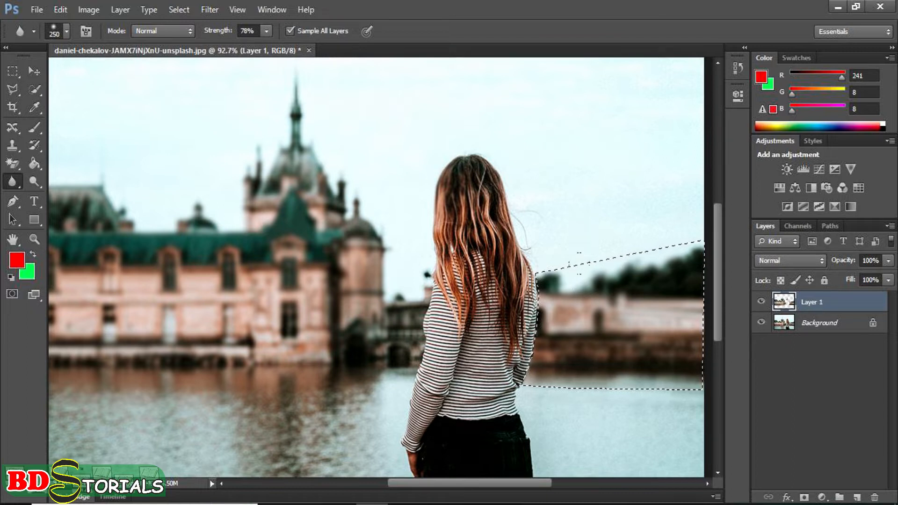
# Clear the selection around the blurred trees and wall beside the woman
pyautogui.scroll(-2, 576, 252)
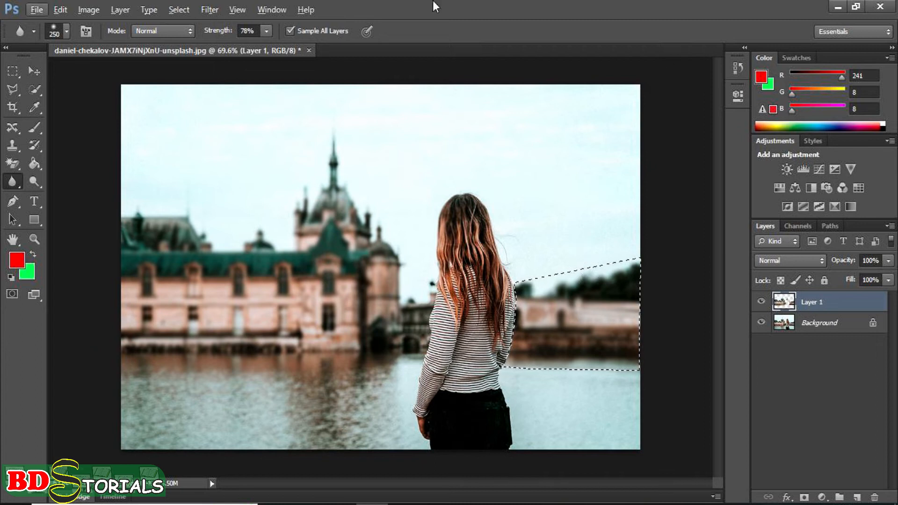
pyautogui.click(35, 74)
pyautogui.rightClick(569, 304)
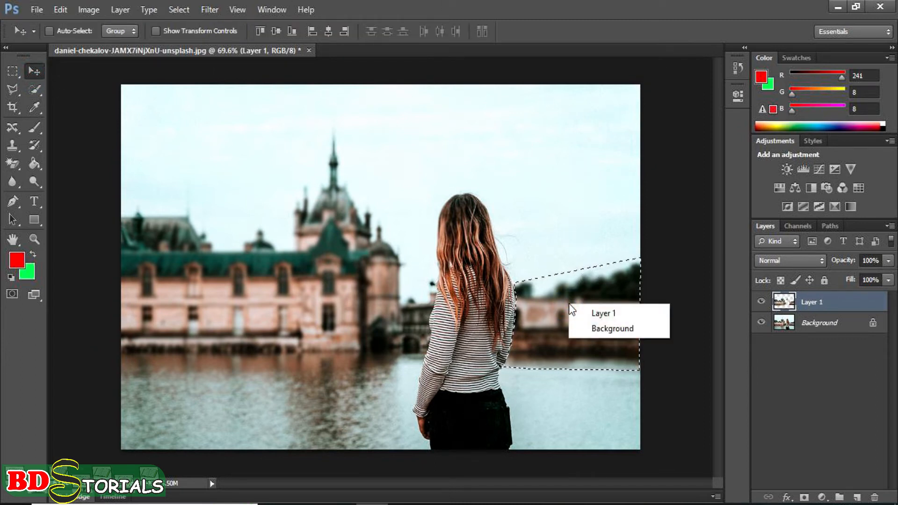
pyautogui.click(559, 299)
pyautogui.hotkey('ctrl', 'd')
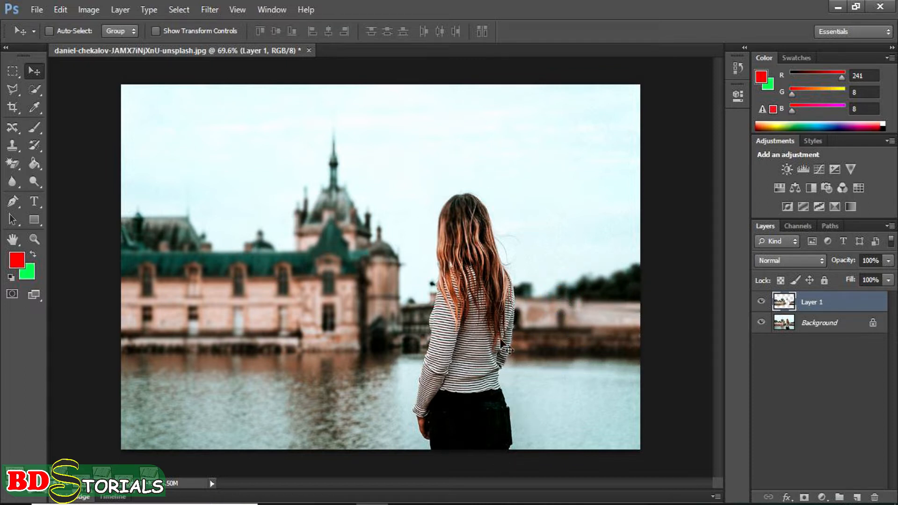
# Hide the Background layer and outline the stray patch of the woman's hair on Layer 1 with the Polygonal Lasso
pyautogui.click(761, 322)
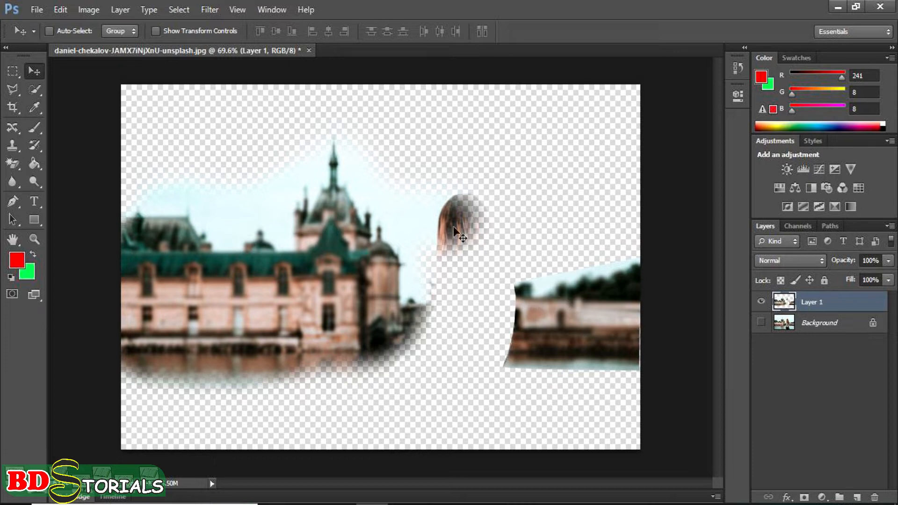
pyautogui.click(13, 90)
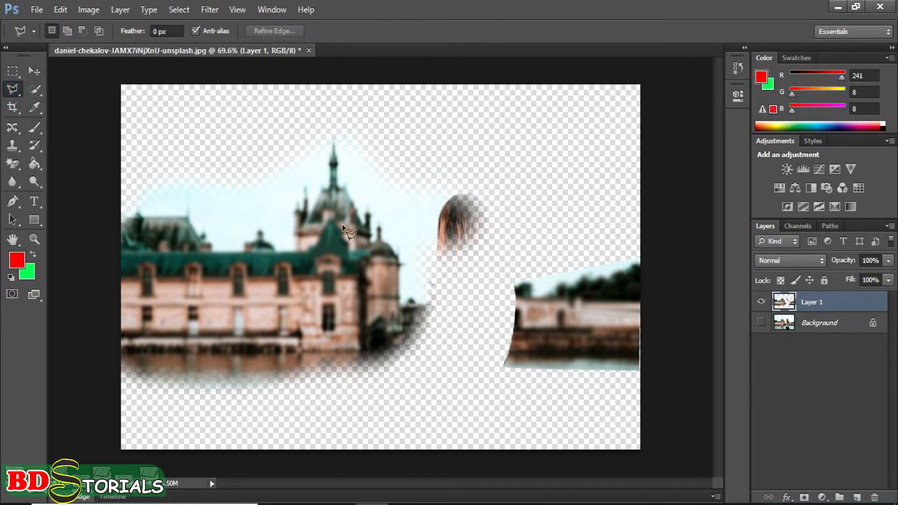
pyautogui.click(434, 251)
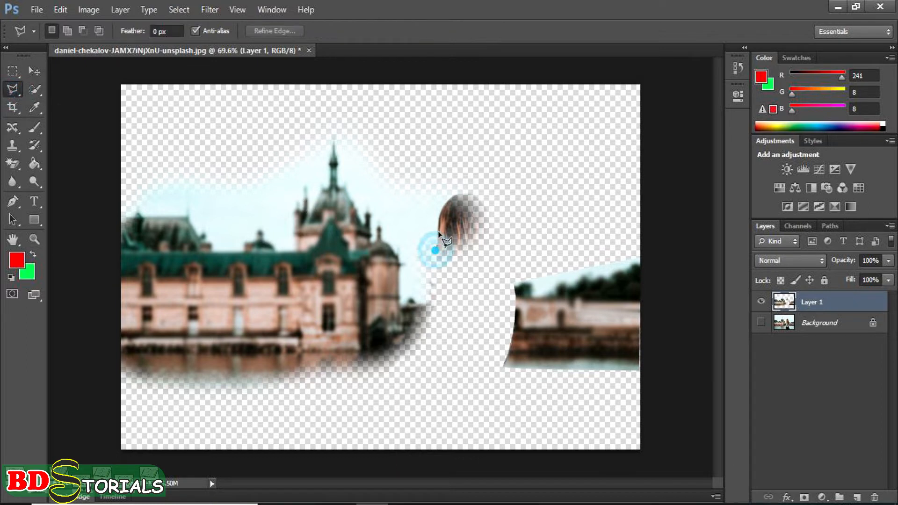
pyautogui.click(438, 206)
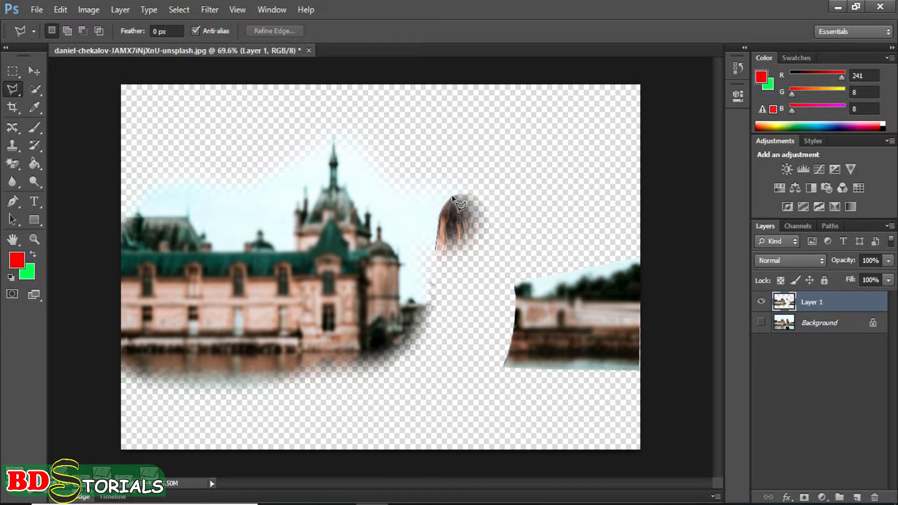
pyautogui.click(449, 198)
pyautogui.click(457, 196)
pyautogui.click(472, 195)
pyautogui.click(483, 203)
pyautogui.click(487, 230)
pyautogui.click(476, 245)
pyautogui.click(456, 255)
pyautogui.click(441, 252)
pyautogui.click(440, 256)
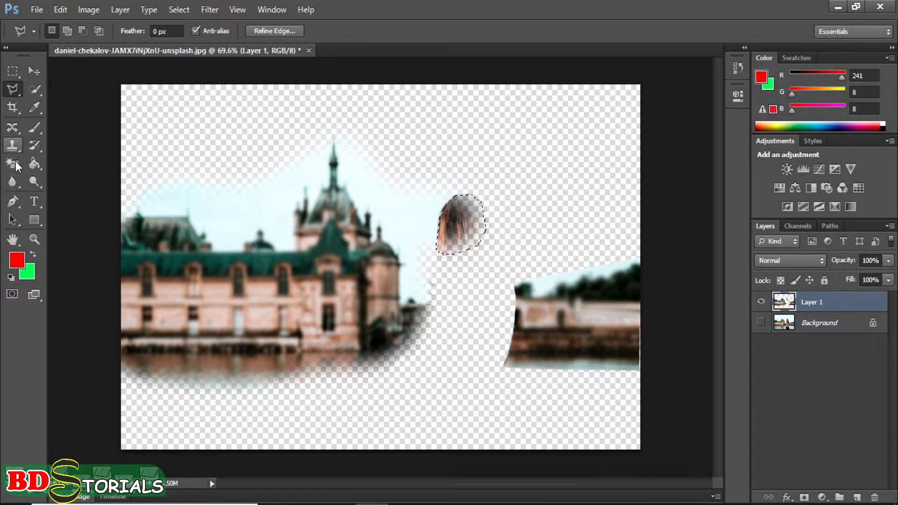
# Erase the hair patch inside the selection on Layer 1 using the Eraser with a 200 brush
pyautogui.moveTo(13, 163); pyautogui.dragTo(52, 156)
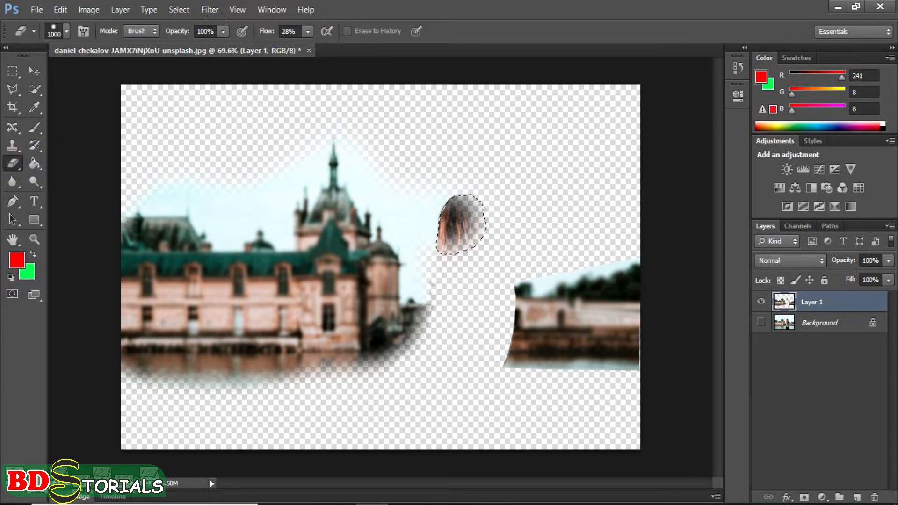
pyautogui.press('[')
pyautogui.press('[')
pyautogui.press('[')
pyautogui.press('[')
pyautogui.press('[')
pyautogui.press('[')
pyautogui.press('[')
pyautogui.press('[')
pyautogui.press('[')
pyautogui.press('[')
pyautogui.press('[')
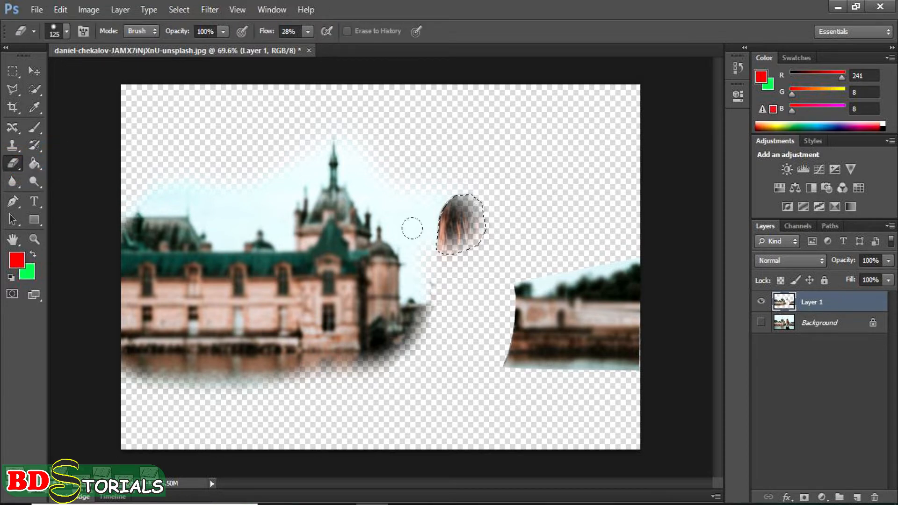
pyautogui.moveTo(435, 215)
pyautogui.mouseDown()
pyautogui.moveTo(451, 225)
pyautogui.moveTo(422, 176)
pyautogui.mouseUp()
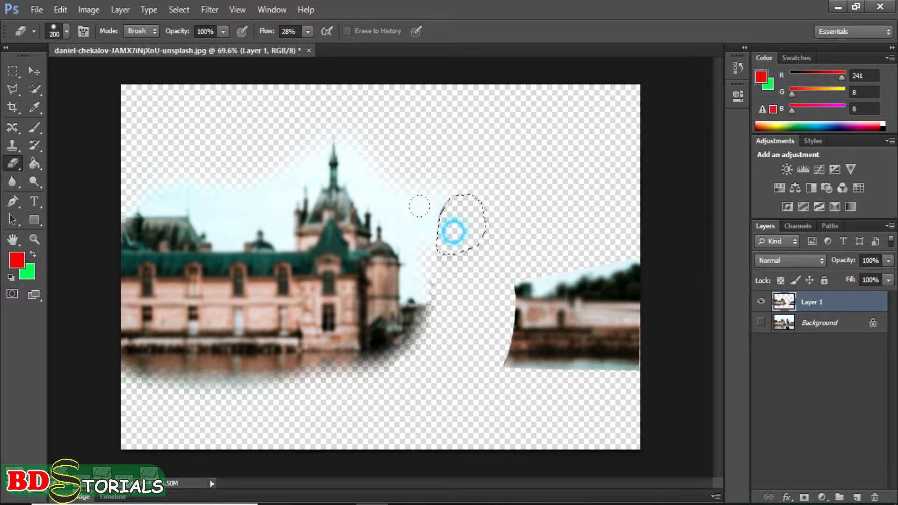
# Deselect the erased hair area and make the Background layer visible again
pyautogui.click(36, 70)
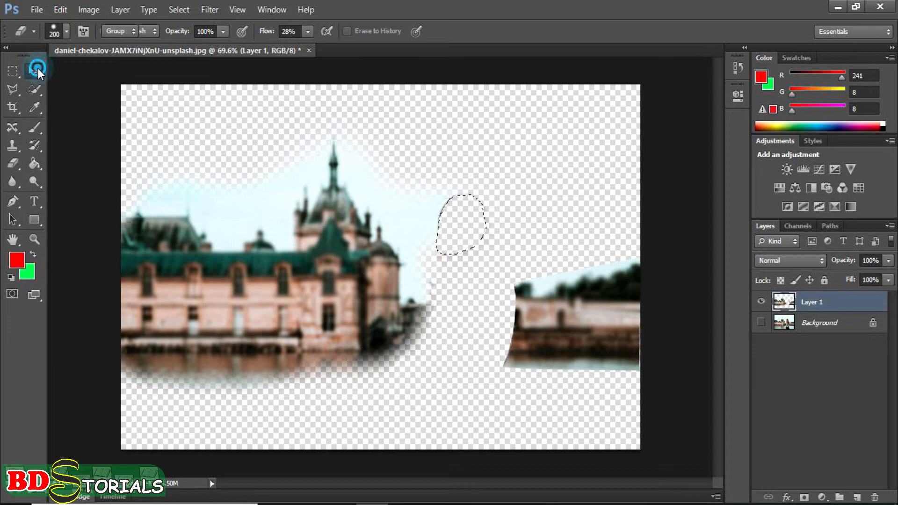
pyautogui.hotkey('ctrl', 'd')
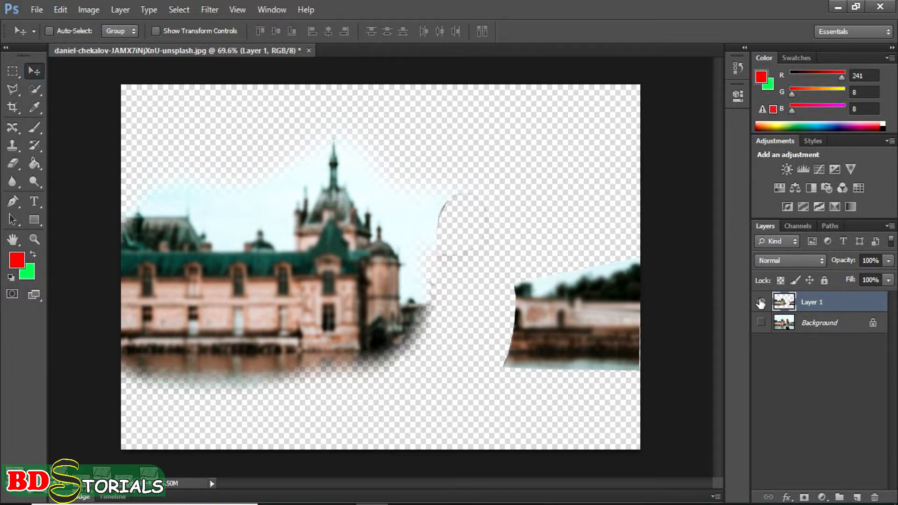
pyautogui.click(761, 322)
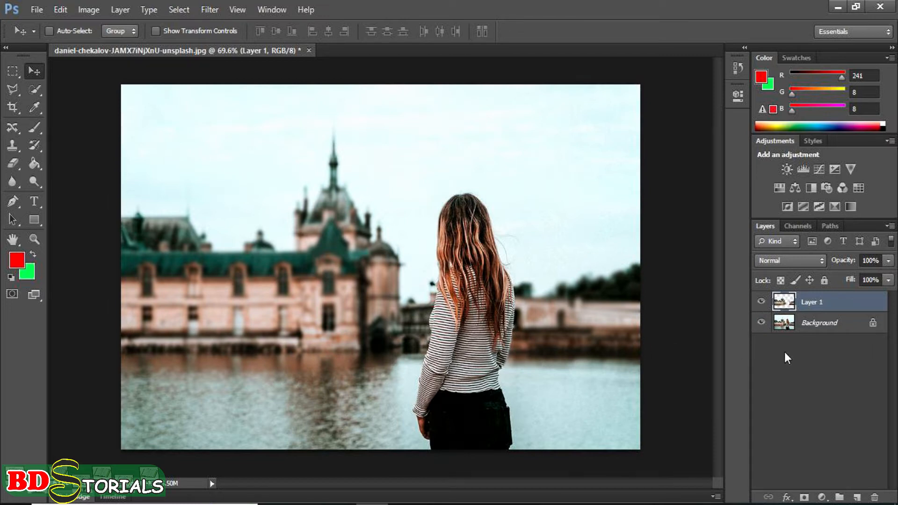
# Toggle the visibility of Layer 1 repeatedly to compare the blurred background with the original, leaving the layer shown
pyautogui.click(761, 303)
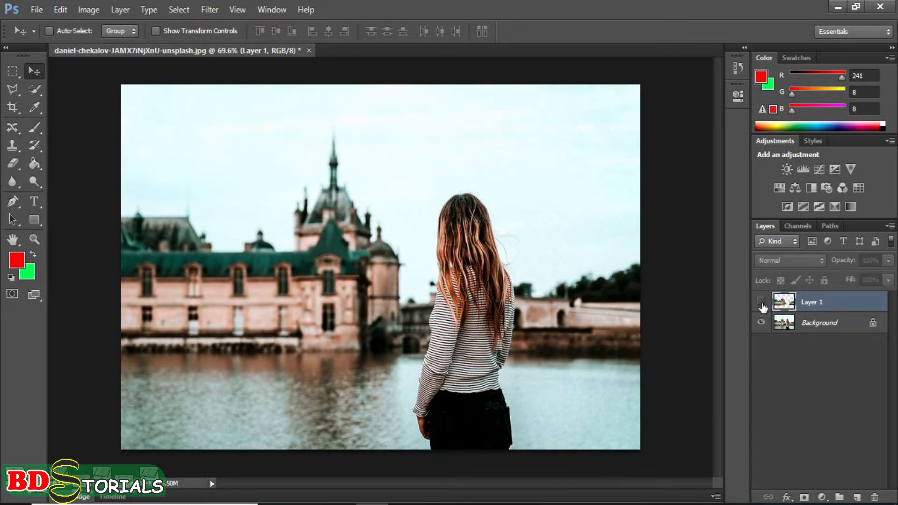
pyautogui.click(761, 303)
pyautogui.click(761, 303)
pyautogui.click(761, 303)
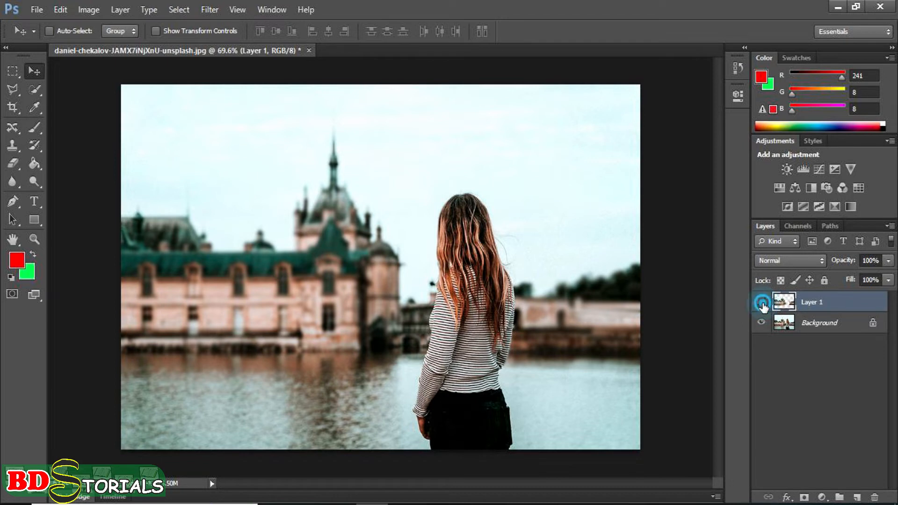
pyautogui.click(761, 303)
pyautogui.click(761, 303)
pyautogui.click(762, 303)
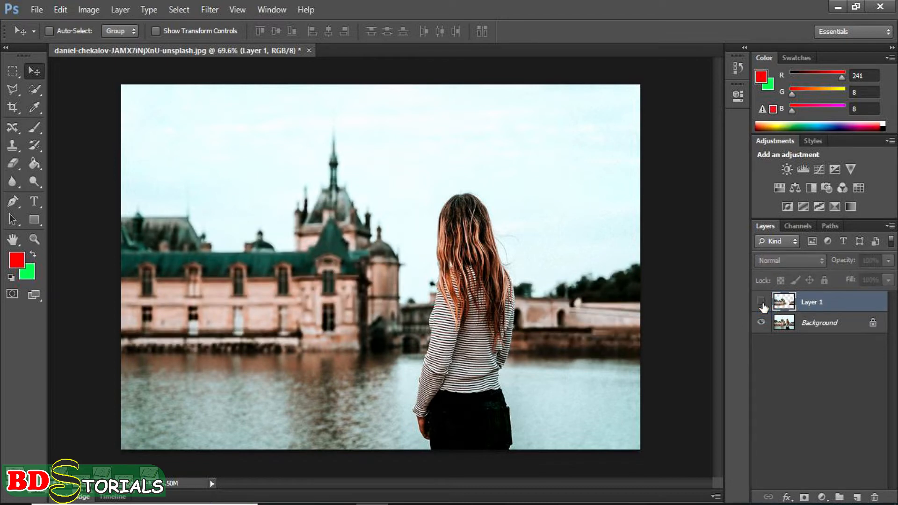
pyautogui.click(762, 304)
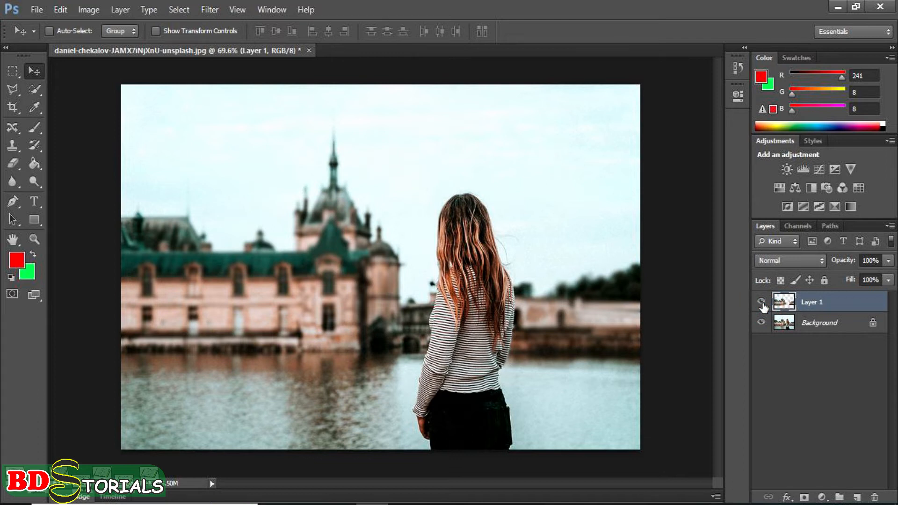
pyautogui.click(761, 303)
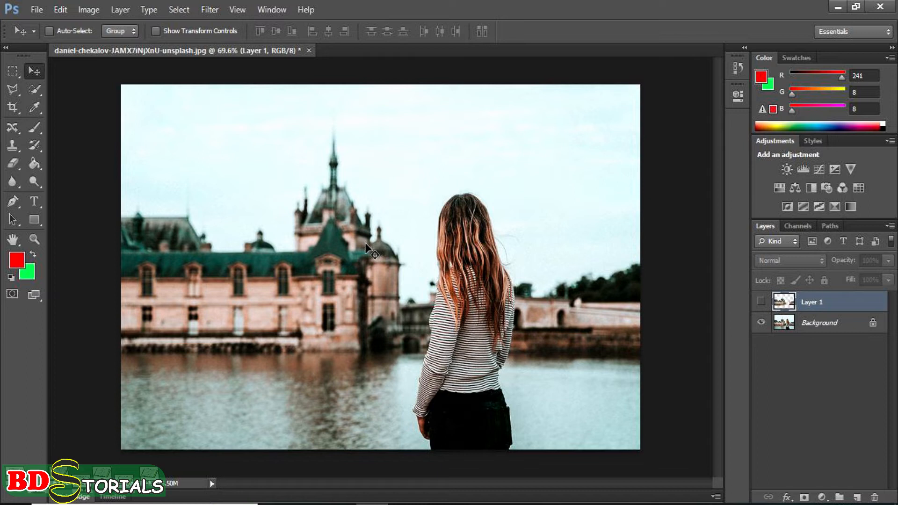
pyautogui.click(761, 302)
pyautogui.click(761, 303)
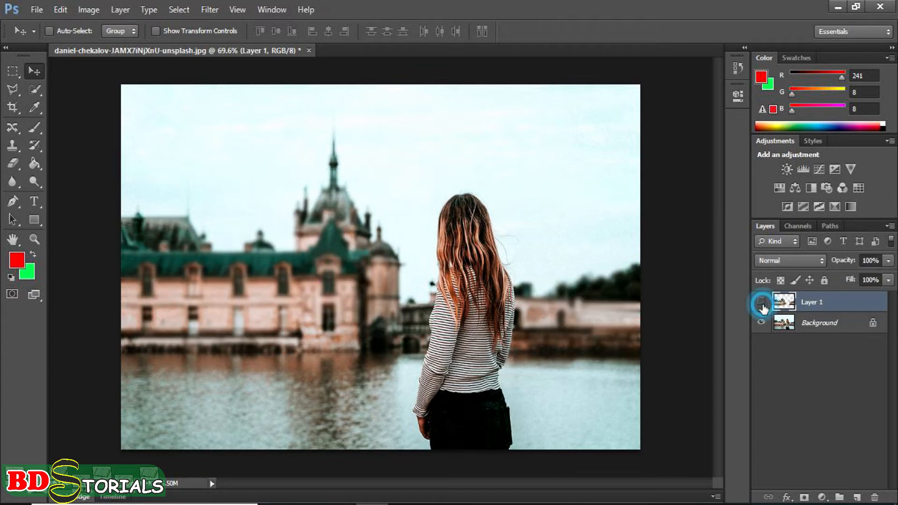
pyautogui.click(761, 303)
# Open the photo of the woman with a backpack on a city street from the PPI folder as a separate Photoshop document
pyautogui.click(307, 504)
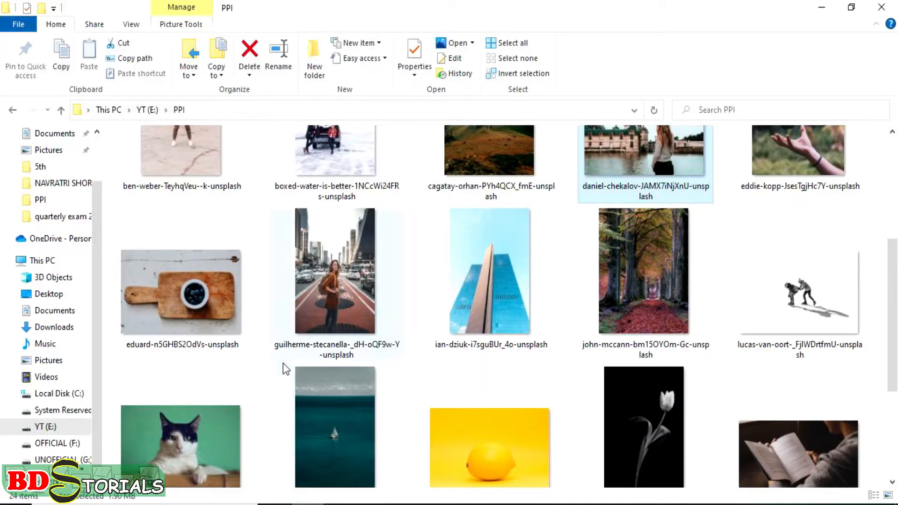
pyautogui.scroll(2, 478, 367)
pyautogui.scroll(3, 478, 367)
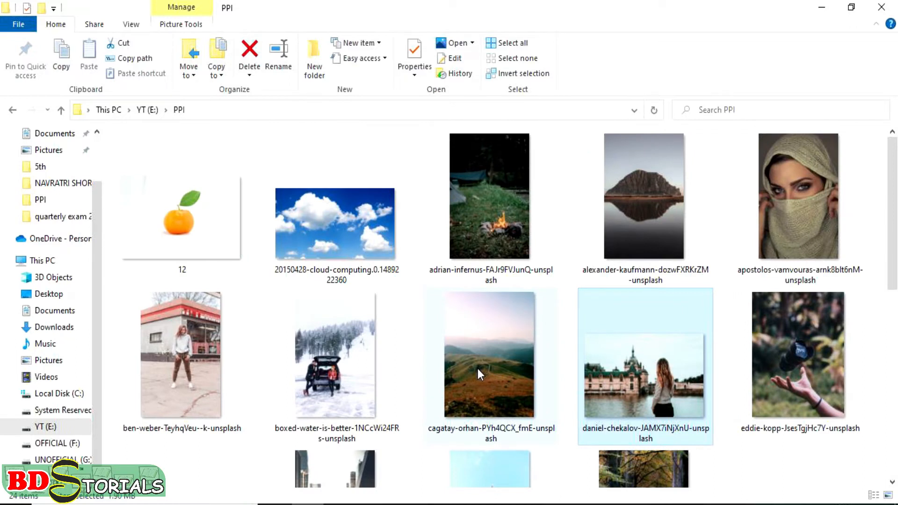
pyautogui.scroll(-4, 477, 369)
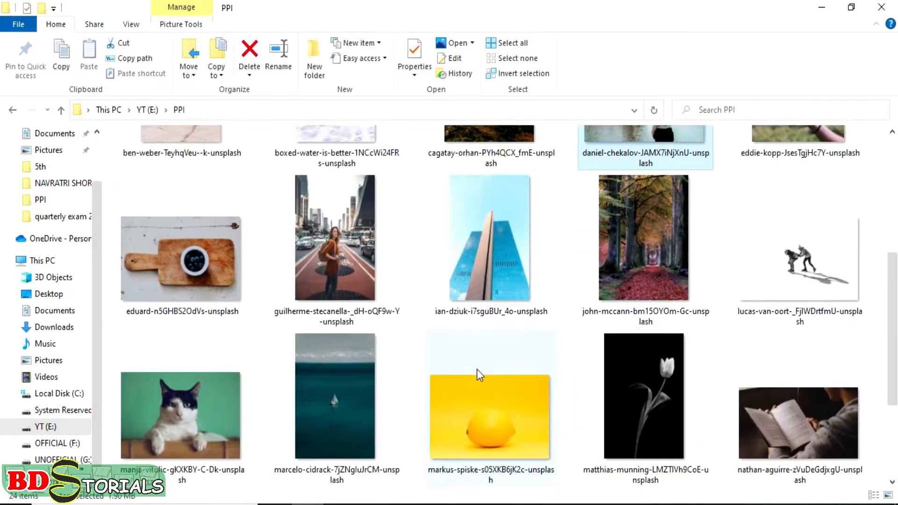
pyautogui.scroll(2, 476, 369)
pyautogui.moveTo(349, 370); pyautogui.dragTo(343, 479)
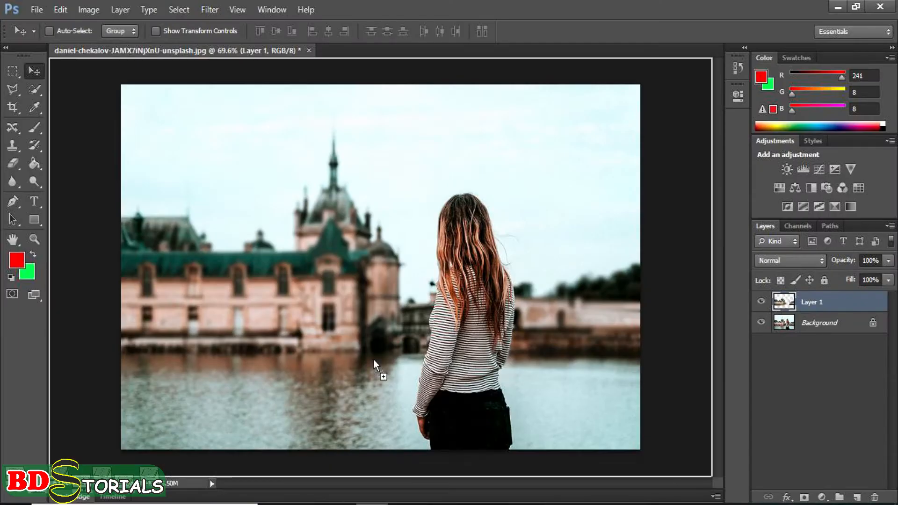
pyautogui.moveTo(375, 361); pyautogui.dragTo(417, 34)
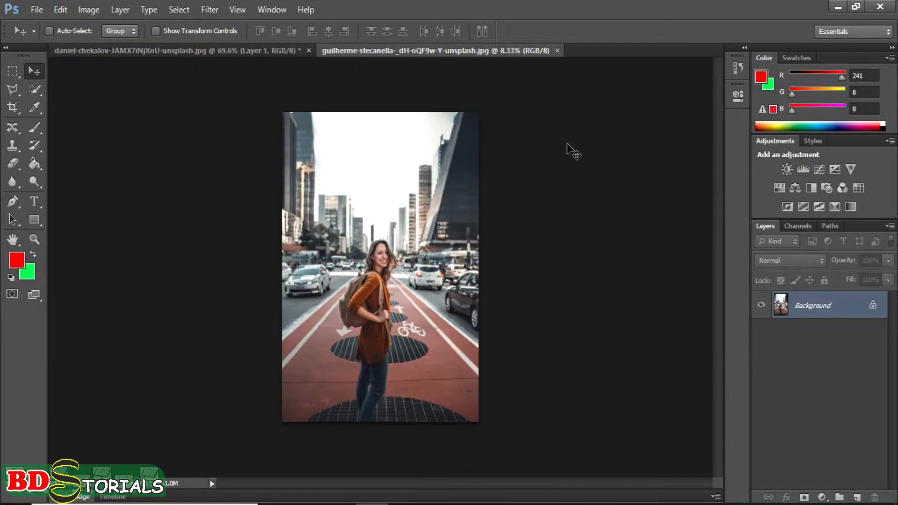
# Add a new layer above the street photo and activate the Sharpen tool with Sample All Layers enabled
pyautogui.click(858, 497)
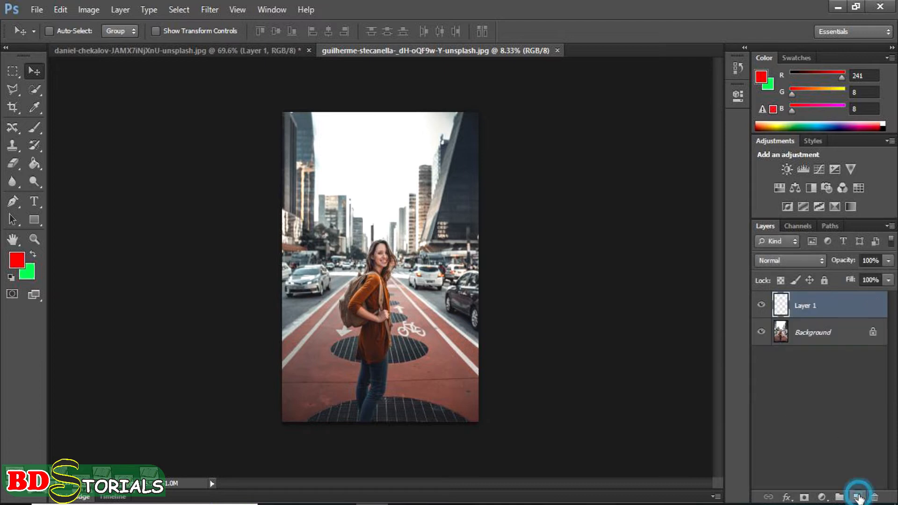
pyautogui.click(20, 183)
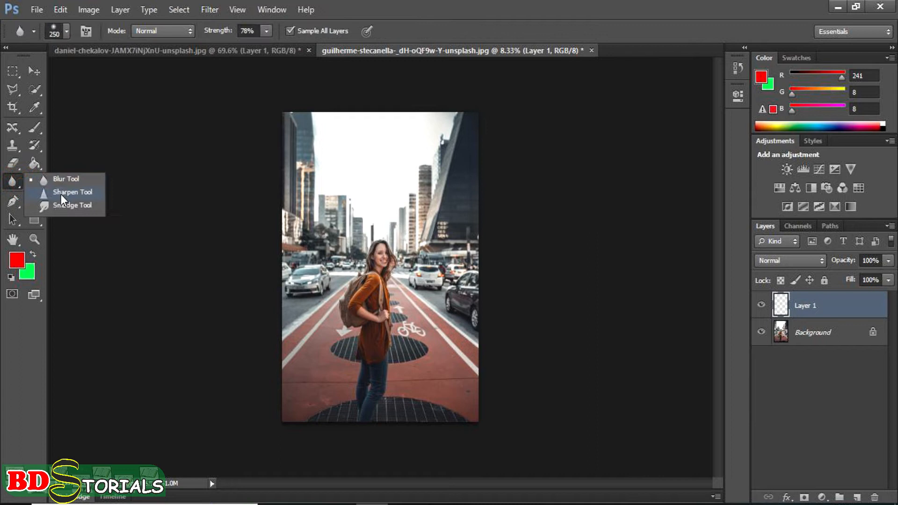
pyautogui.click(61, 192)
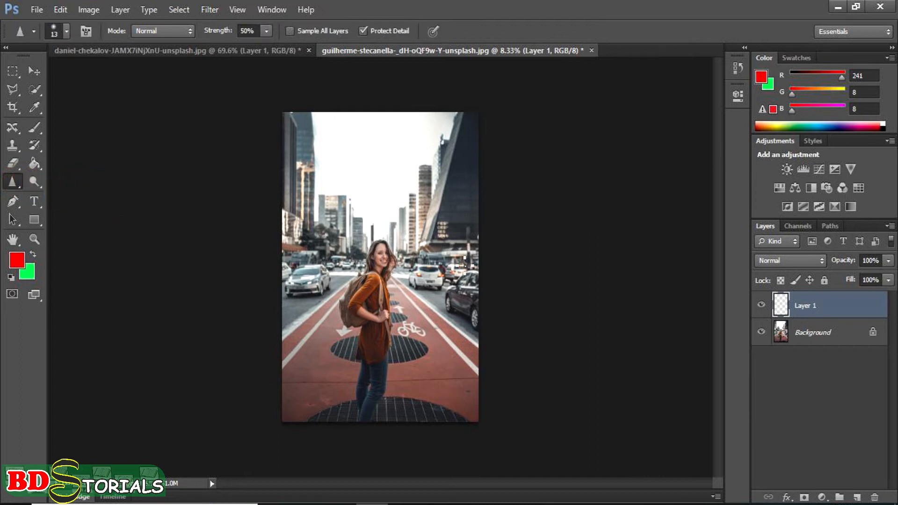
pyautogui.click(290, 31)
# Resize the street photo to a document width of 40 centimeters with proportions constrained
pyautogui.scroll(2, 419, 277)
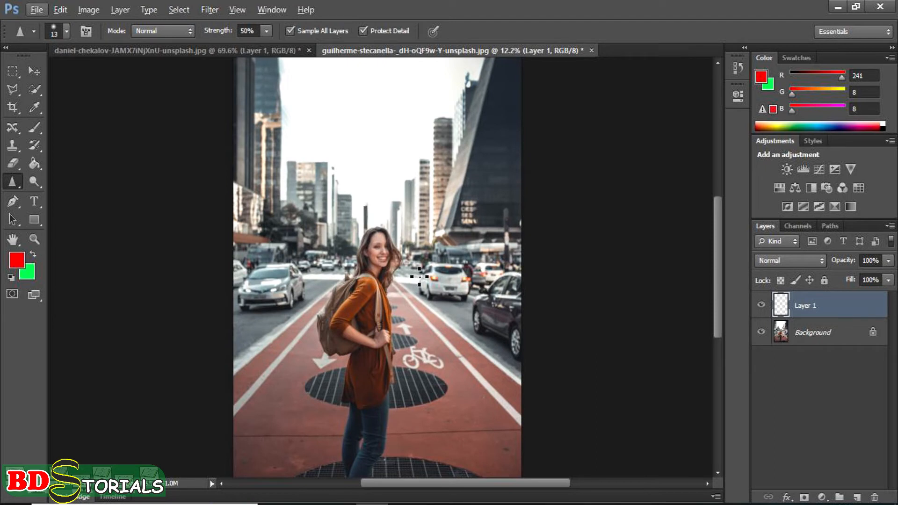
pyautogui.hotkey('ctrl', 'alt', 'i')
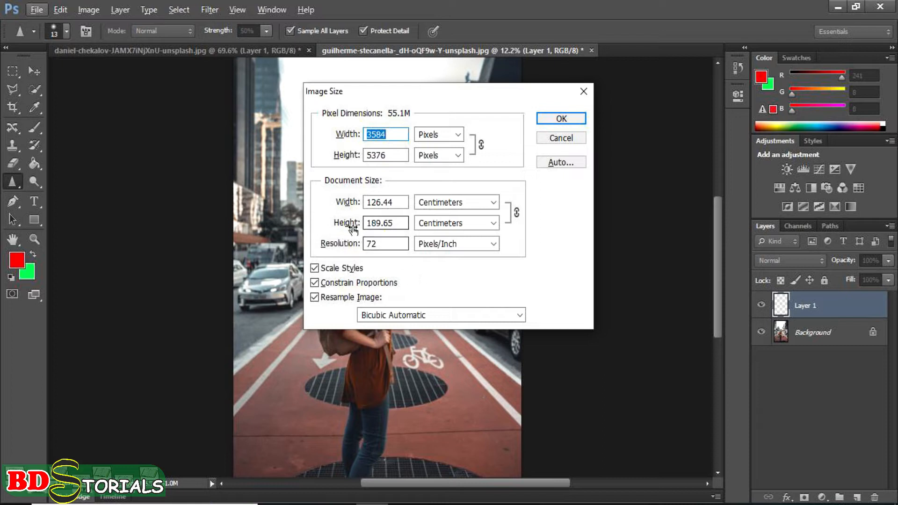
pyautogui.moveTo(398, 202); pyautogui.dragTo(367, 198)
pyautogui.write('40')
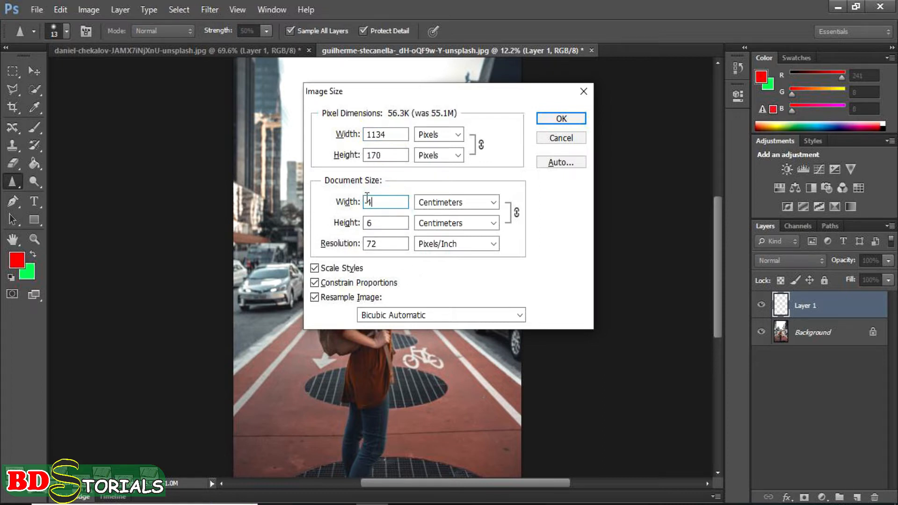
pyautogui.press('Return')
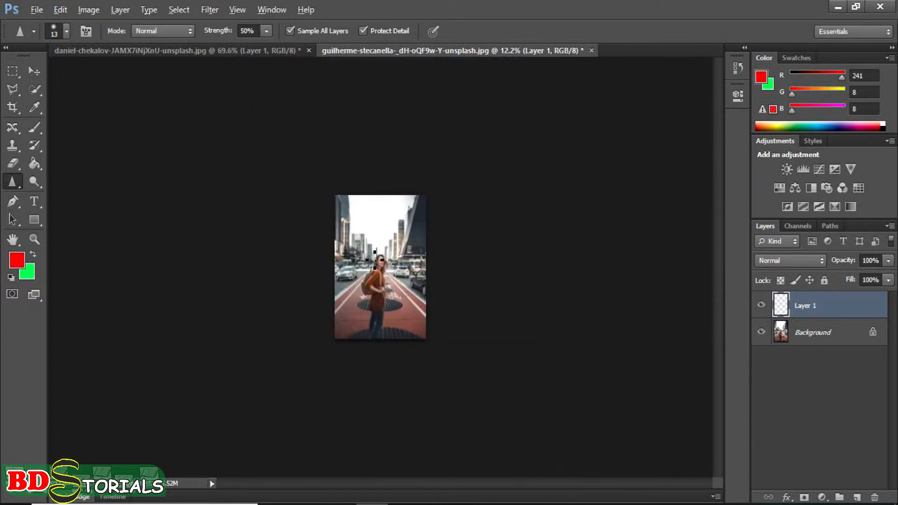
# Review the Sharpen tool's blend modes and keep the mode set to Normal
pyautogui.scroll(12, 375, 262)
pyautogui.scroll(10, 382, 286)
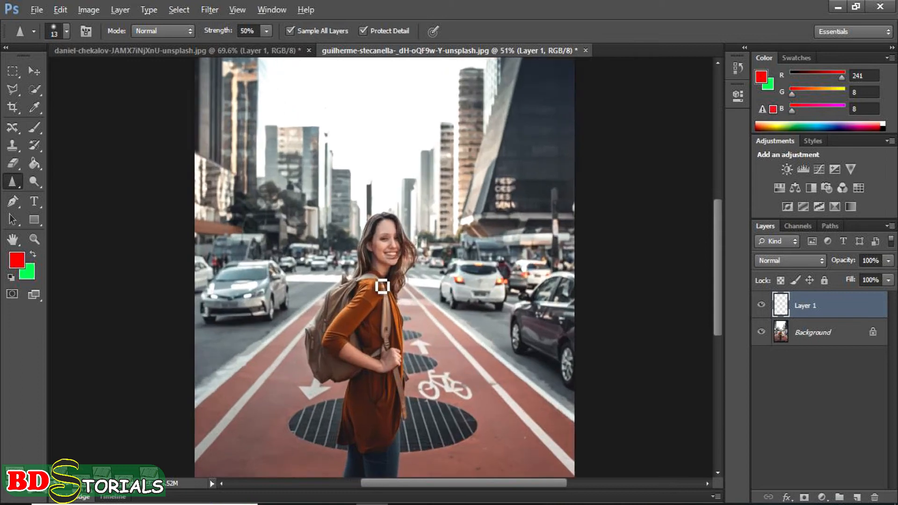
pyautogui.scroll(2, 380, 283)
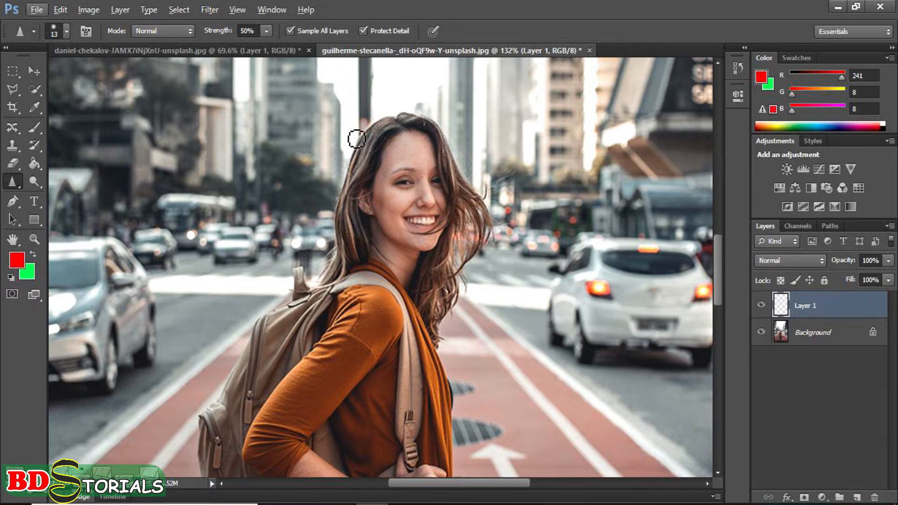
pyautogui.click(183, 31)
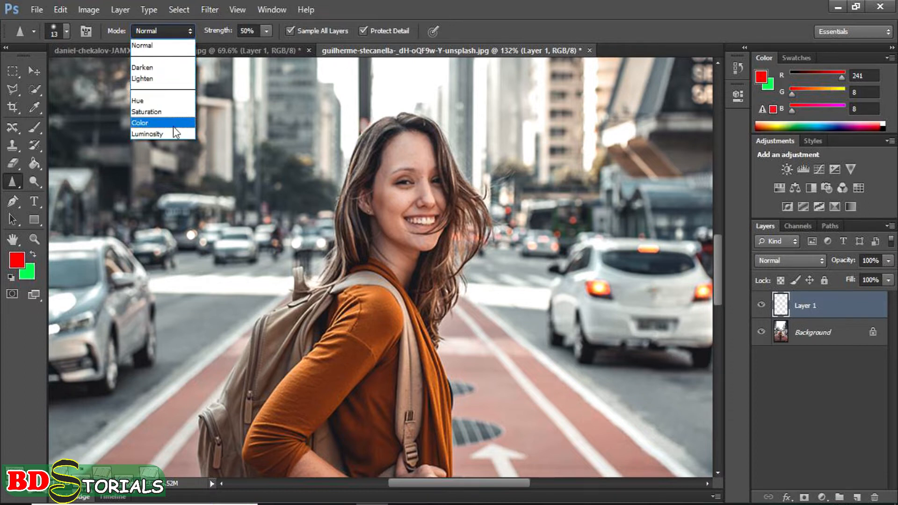
pyautogui.click(169, 45)
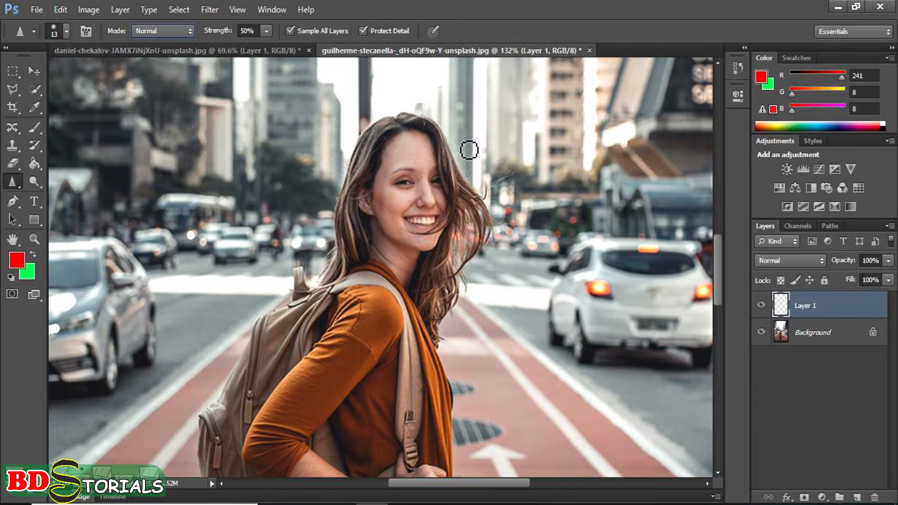
# Set the Sharpen tool's brush size to 35 for working on the woman's head
pyautogui.moveTo(471, 147); pyautogui.dragTo(470, 147)
pyautogui.press(']')
pyautogui.press(']')
pyautogui.press(']')
pyautogui.press(']')
pyautogui.press(']')
pyautogui.press(']')
pyautogui.press(']')
pyautogui.press(']')
pyautogui.press(']')
pyautogui.press(']')
pyautogui.press(']')
pyautogui.press('[')
pyautogui.press('[')
pyautogui.scroll(8, 407, 108)
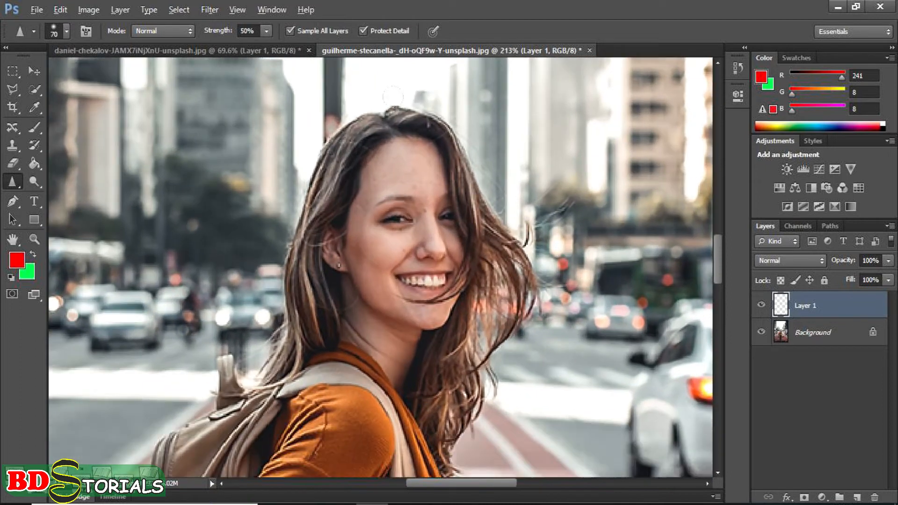
pyautogui.press('alt')
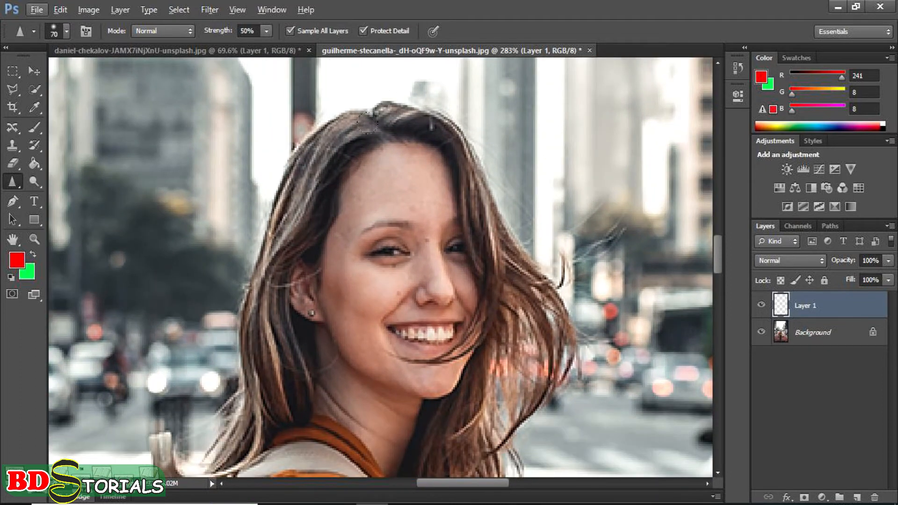
pyautogui.press('[')
pyautogui.press('[')
pyautogui.press('[')
# Try oversharpening the woman's forehead with repeated strokes, and undo the result
pyautogui.click(393, 166)
pyautogui.moveTo(394, 167)
pyautogui.mouseDown()
pyautogui.moveTo(398, 191)
pyautogui.moveTo(396, 153)
pyautogui.moveTo(396, 179)
pyautogui.moveTo(385, 177)
pyautogui.moveTo(390, 158)
pyautogui.moveTo(391, 193)
pyautogui.moveTo(381, 189)
pyautogui.moveTo(376, 157)
pyautogui.moveTo(364, 196)
pyautogui.moveTo(364, 175)
pyautogui.moveTo(373, 209)
pyautogui.moveTo(397, 223)
pyautogui.moveTo(415, 179)
pyautogui.moveTo(415, 216)
pyautogui.moveTo(410, 167)
pyautogui.moveTo(404, 218)
pyautogui.moveTo(391, 179)
pyautogui.mouseUp()
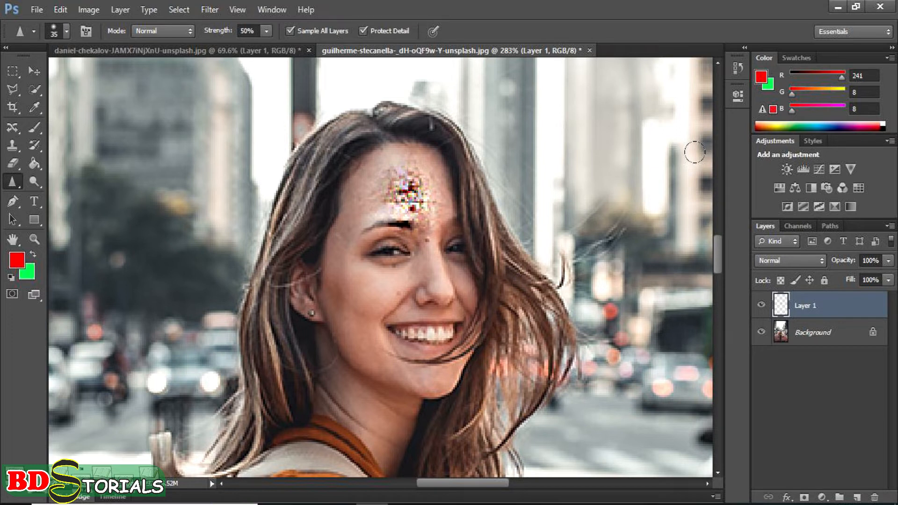
pyautogui.hotkey('ctrl', 'z')
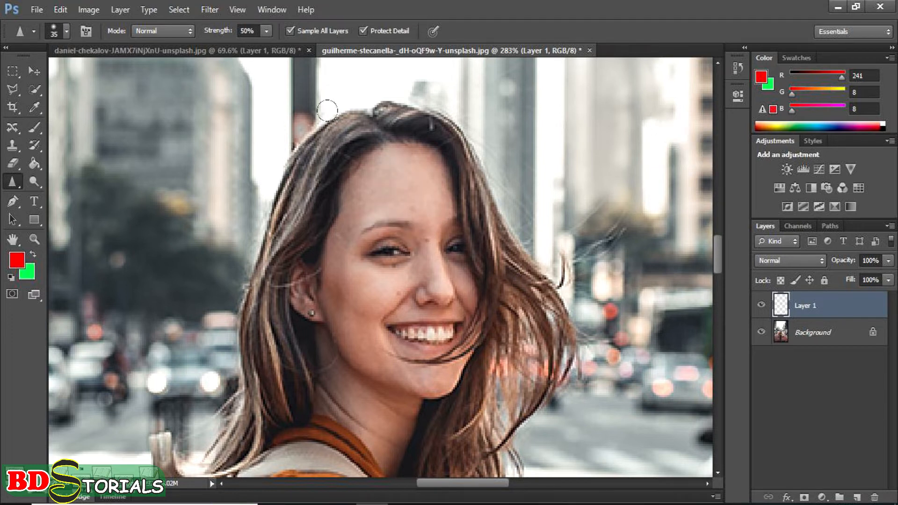
# Sharpen the woman's hair along both sides of her face, from the crown down to the ends
pyautogui.moveTo(333, 122)
pyautogui.mouseDown()
pyautogui.moveTo(288, 134)
pyautogui.moveTo(261, 194)
pyautogui.moveTo(233, 361)
pyautogui.moveTo(198, 431)
pyautogui.moveTo(224, 450)
pyautogui.moveTo(232, 380)
pyautogui.moveTo(204, 432)
pyautogui.moveTo(172, 444)
pyautogui.moveTo(164, 437)
pyautogui.moveTo(186, 435)
pyautogui.moveTo(251, 219)
pyautogui.moveTo(299, 124)
pyautogui.mouseUp()
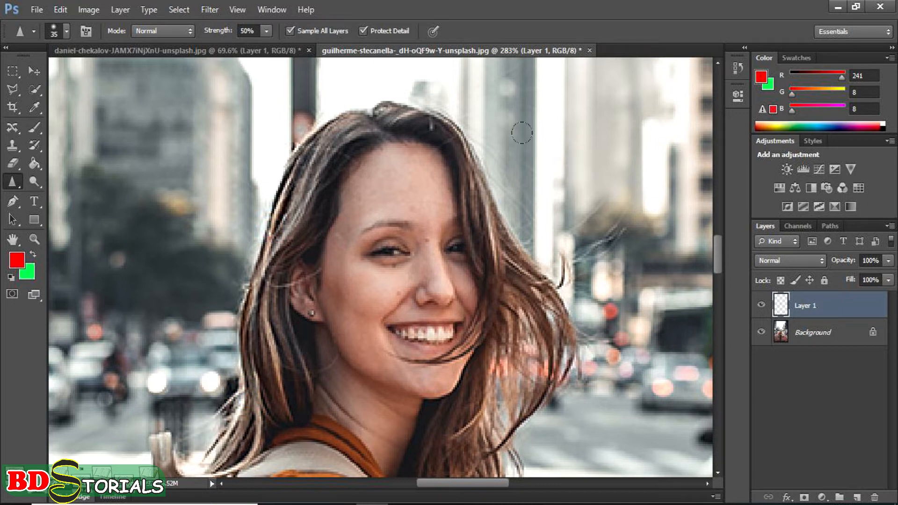
pyautogui.moveTo(473, 124)
pyautogui.mouseDown()
pyautogui.moveTo(526, 261)
pyautogui.moveTo(555, 260)
pyautogui.moveTo(519, 430)
pyautogui.moveTo(499, 396)
pyautogui.moveTo(467, 455)
pyautogui.mouseUp()
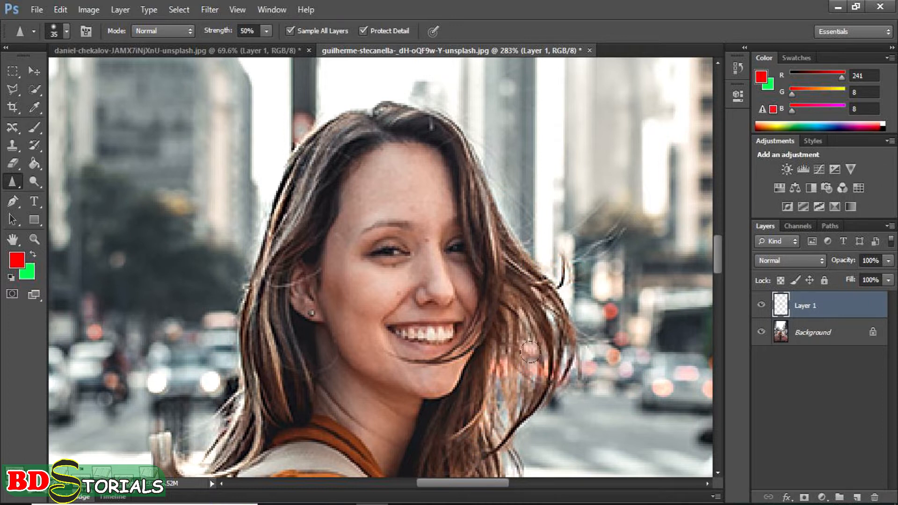
pyautogui.scroll(-3, 530, 352)
pyautogui.moveTo(481, 314)
pyautogui.mouseDown()
pyautogui.moveTo(473, 352)
pyautogui.moveTo(481, 381)
pyautogui.moveTo(463, 434)
pyautogui.moveTo(428, 339)
pyautogui.moveTo(477, 304)
pyautogui.mouseUp()
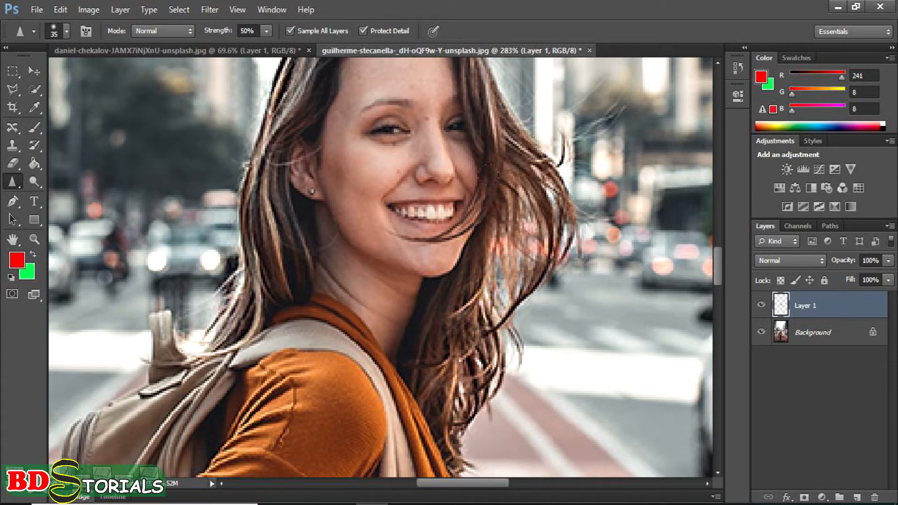
# Reduce the brush size to 20 and sharpen the woman's facial features, including the nose, eyebrows, lips and teeth
pyautogui.scroll(2, 432, 141)
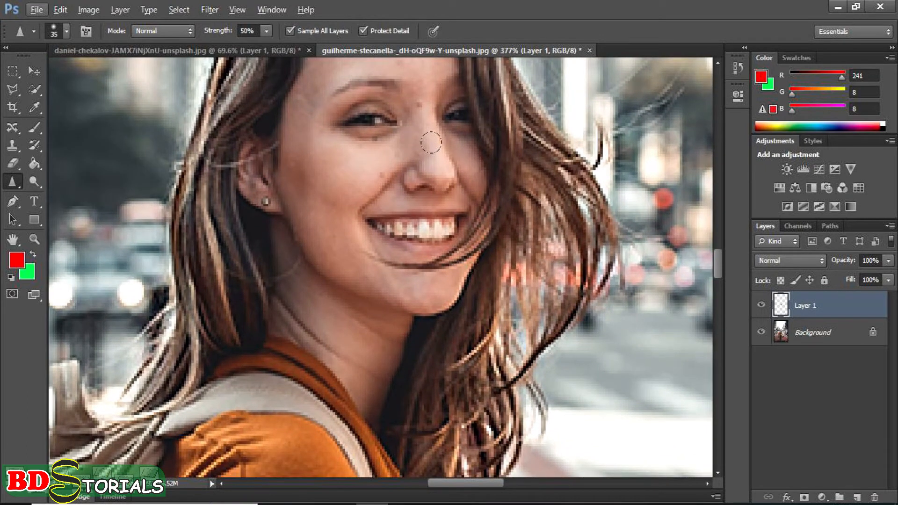
pyautogui.press('[')
pyautogui.press('[')
pyautogui.press('[')
pyautogui.click(439, 175)
pyautogui.click(453, 85)
pyautogui.click(394, 86)
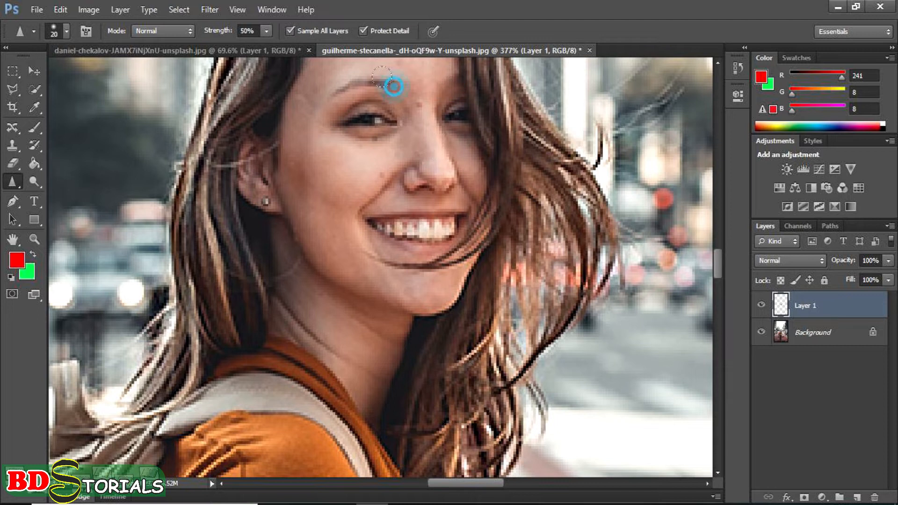
pyautogui.click(459, 207)
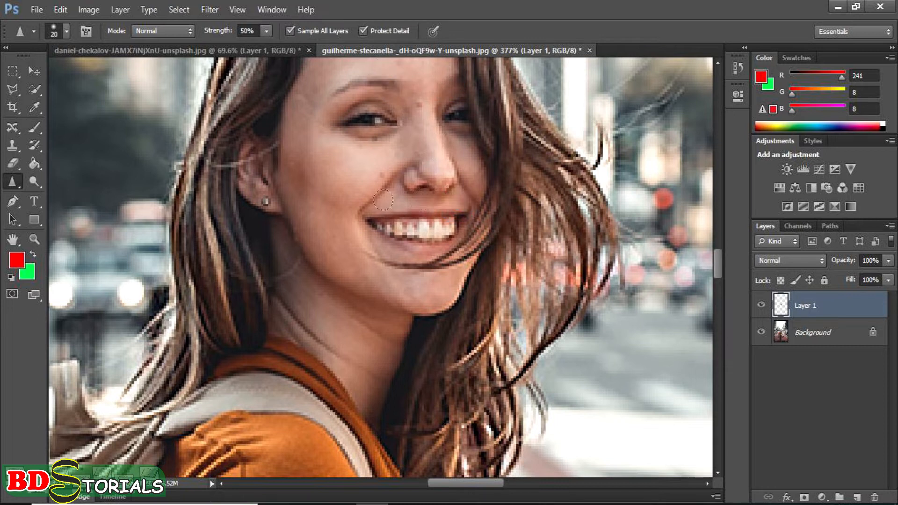
pyautogui.click(452, 242)
pyautogui.moveTo(402, 239)
pyautogui.mouseDown()
pyautogui.moveTo(437, 238)
pyautogui.moveTo(417, 242)
pyautogui.moveTo(384, 232)
pyautogui.mouseUp()
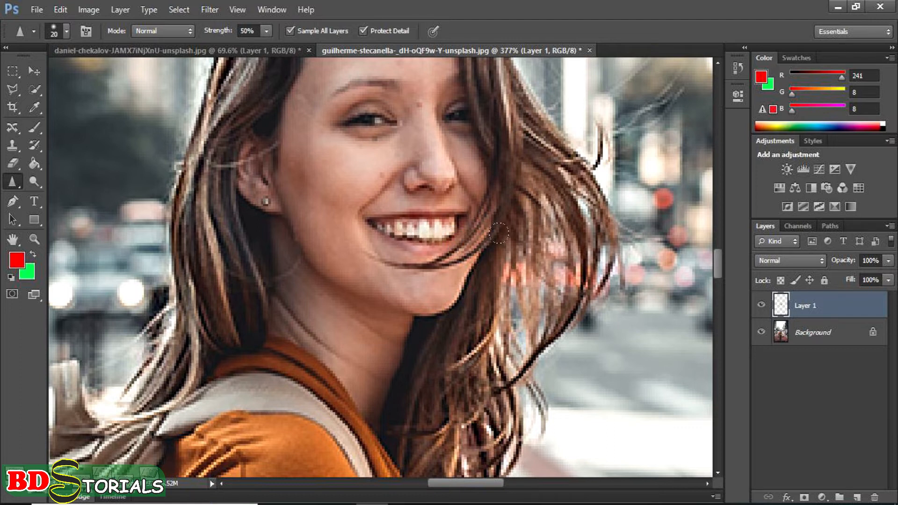
# Toggle the visibility of Layer 1 to compare the sharpened photo with the original at 100% view
pyautogui.scroll(-4, 501, 240)
pyautogui.scroll(-5, 504, 246)
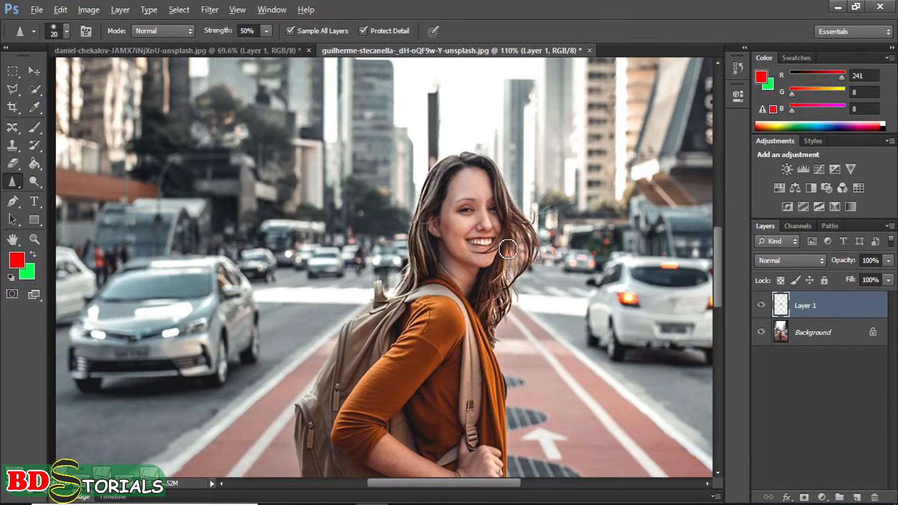
pyautogui.scroll(-2, 519, 288)
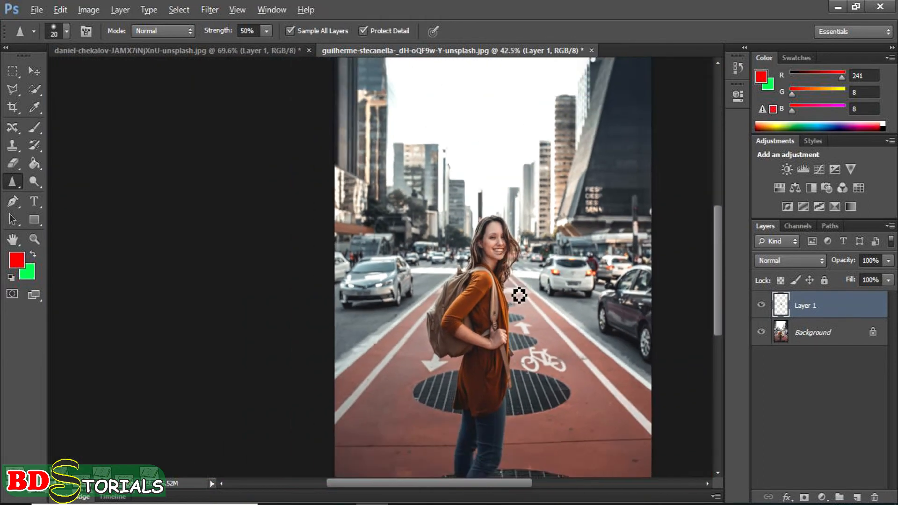
pyautogui.scroll(4, 518, 294)
pyautogui.scroll(3, 528, 234)
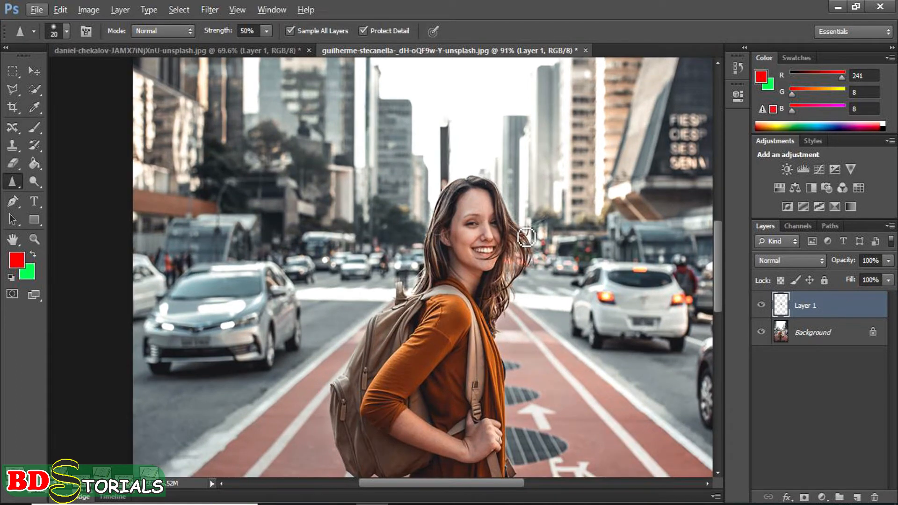
pyautogui.scroll(1, 526, 238)
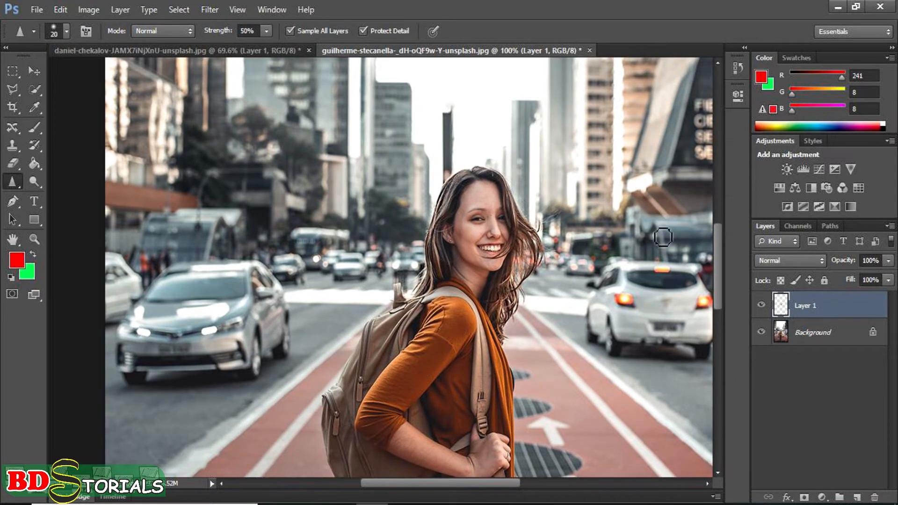
pyautogui.click(761, 306)
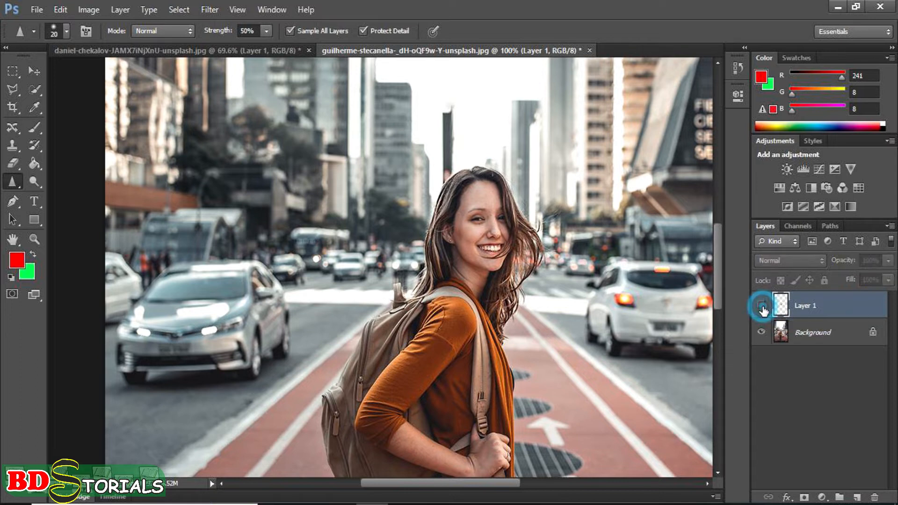
pyautogui.click(761, 305)
pyautogui.click(762, 306)
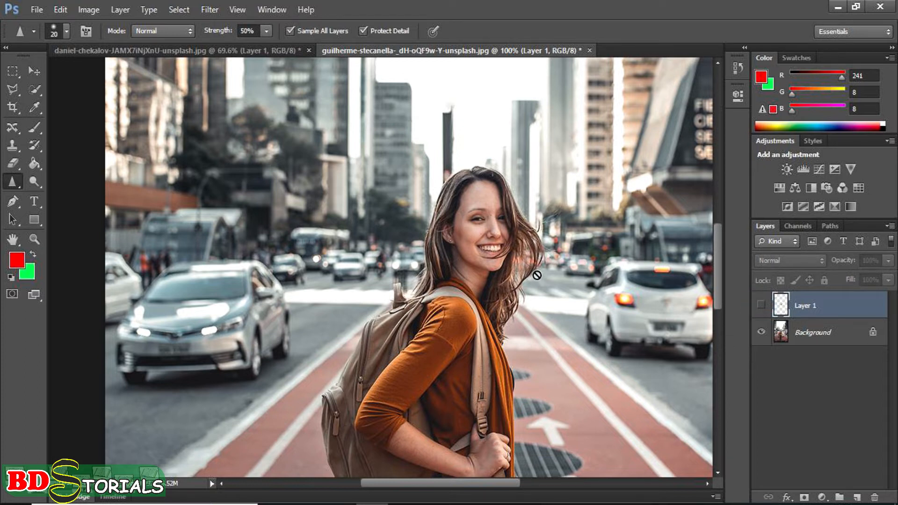
# Compare the woman with Layer 1 hidden and shown, both close up and in the wider scene, leaving the layer shown
pyautogui.scroll(7, 535, 273)
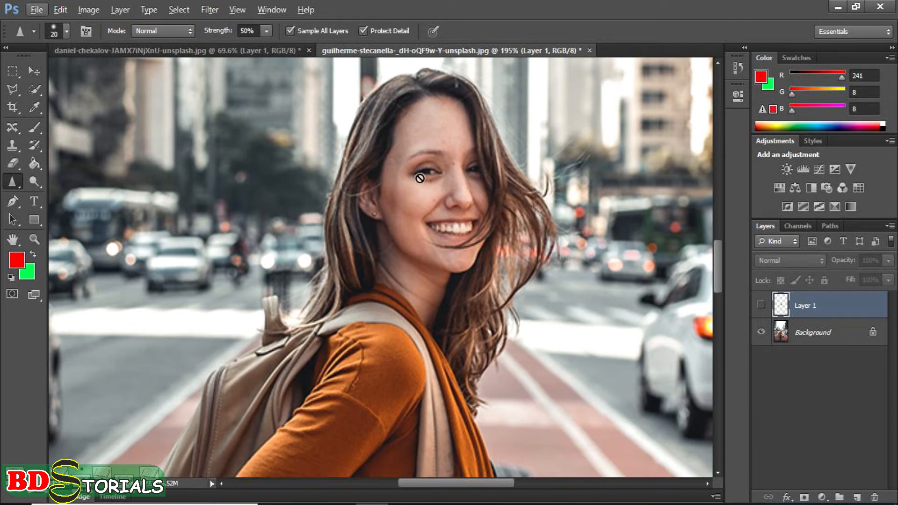
pyautogui.click(761, 306)
pyautogui.click(762, 306)
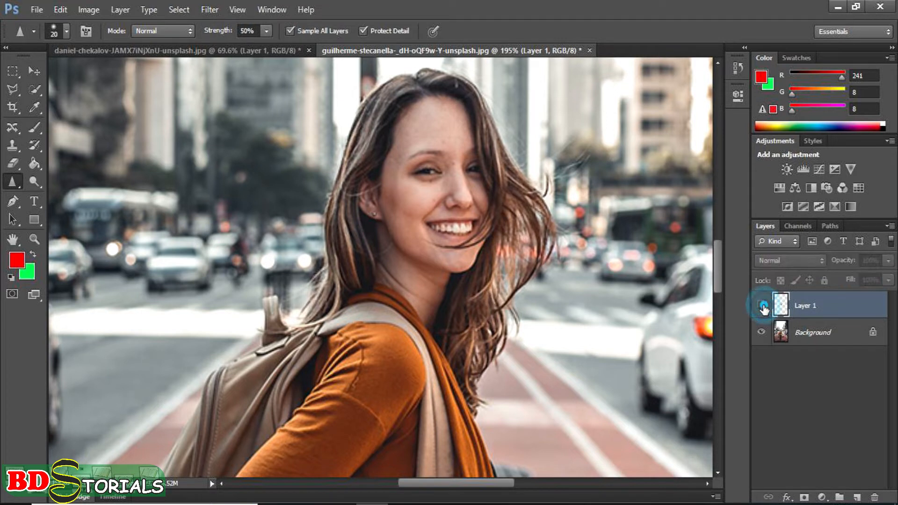
pyautogui.click(761, 307)
pyautogui.click(762, 309)
pyautogui.click(762, 306)
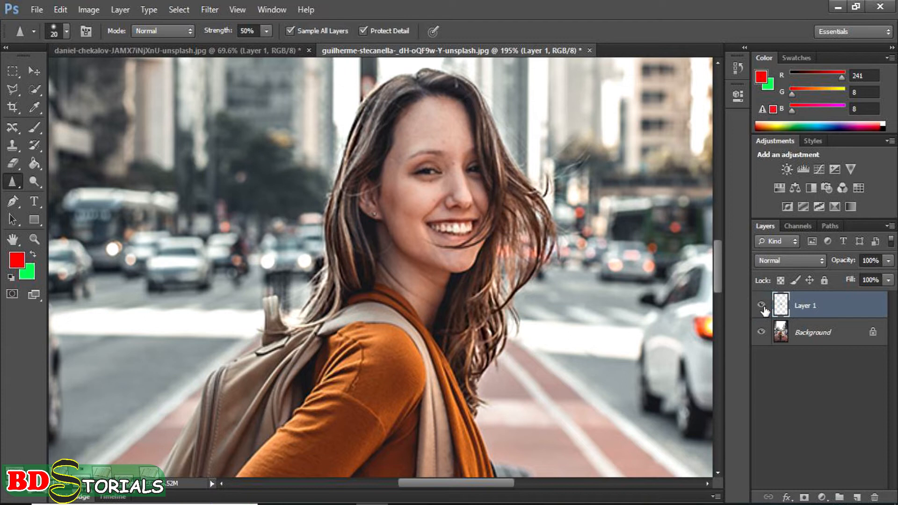
pyautogui.scroll(-2, 580, 283)
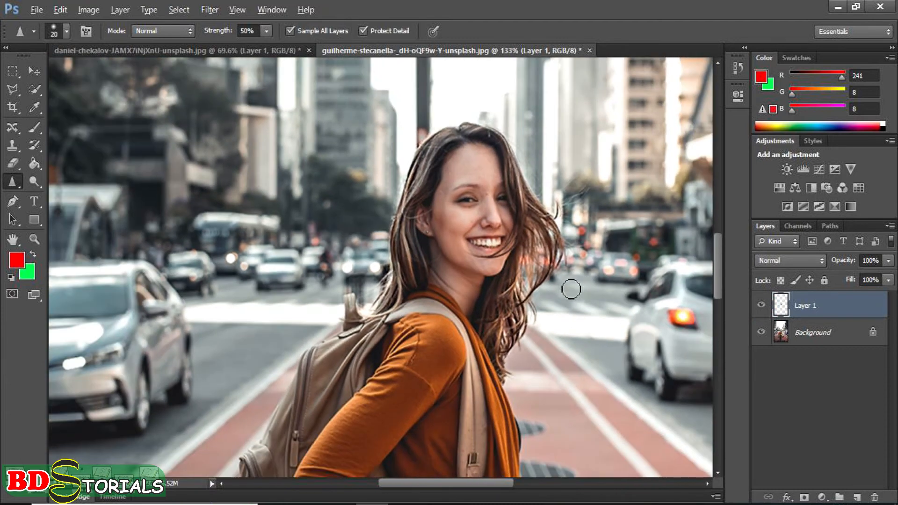
pyautogui.scroll(-3, 571, 289)
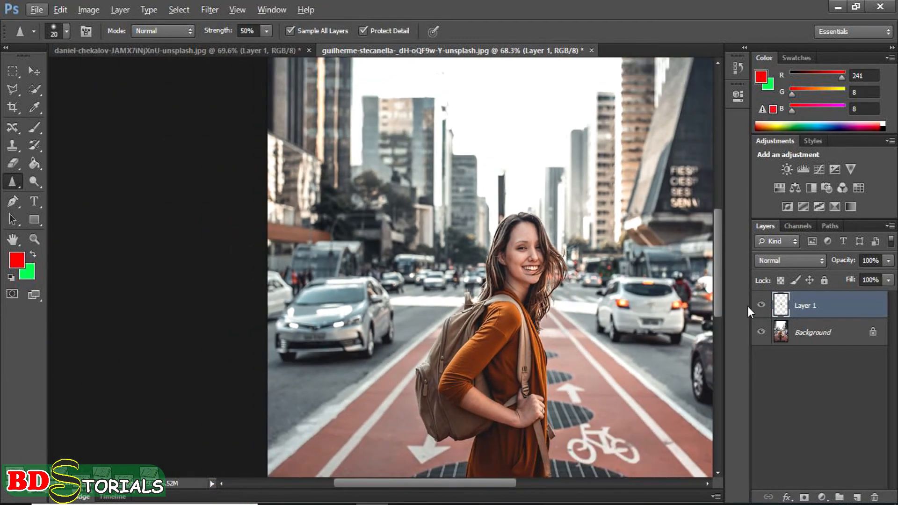
pyautogui.click(762, 306)
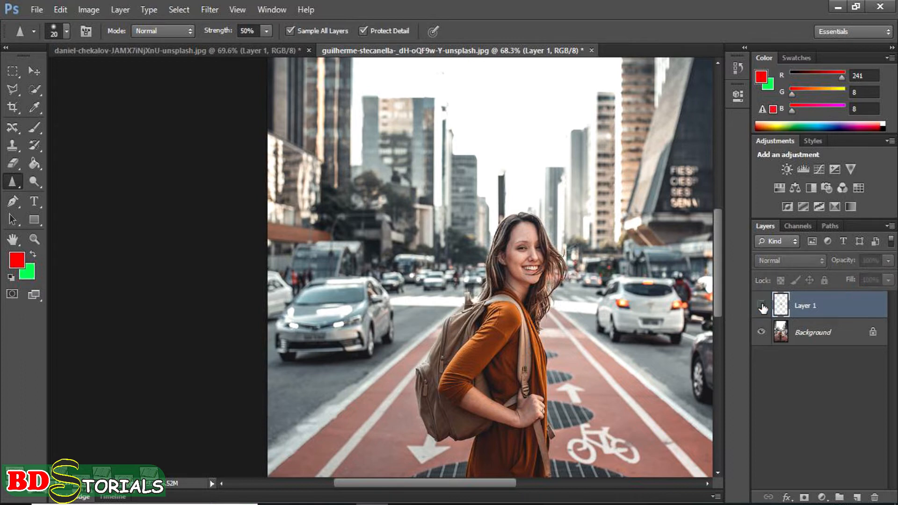
pyautogui.click(761, 307)
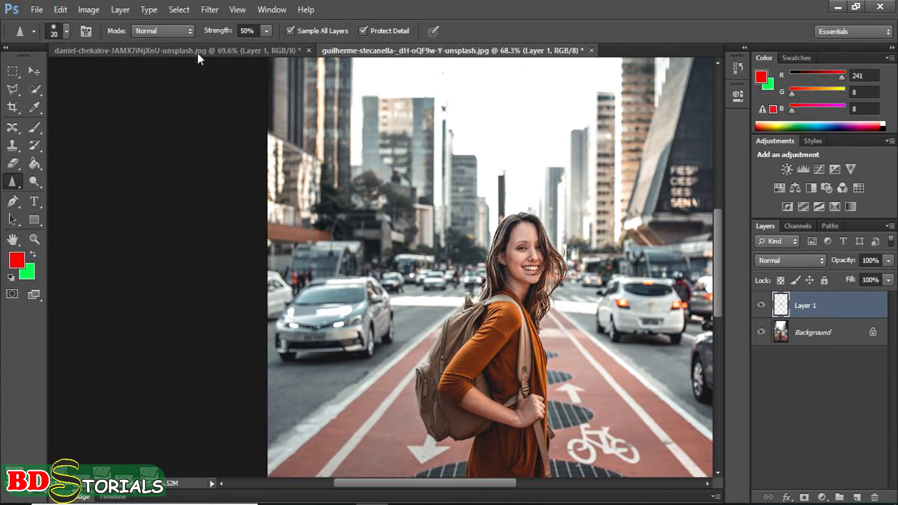
# Create a blank 1000 by 500 pixel RGB document at 72 pixels/inch with a white background
pyautogui.click(38, 9)
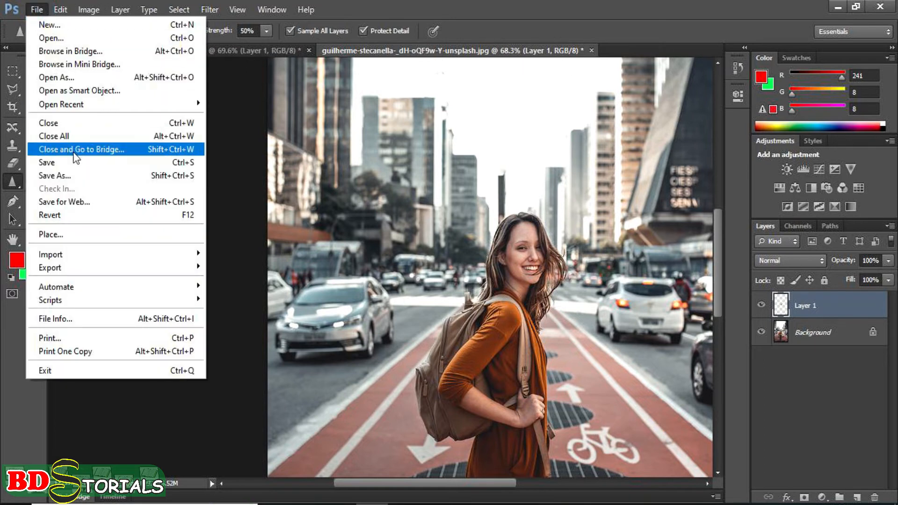
pyautogui.click(79, 28)
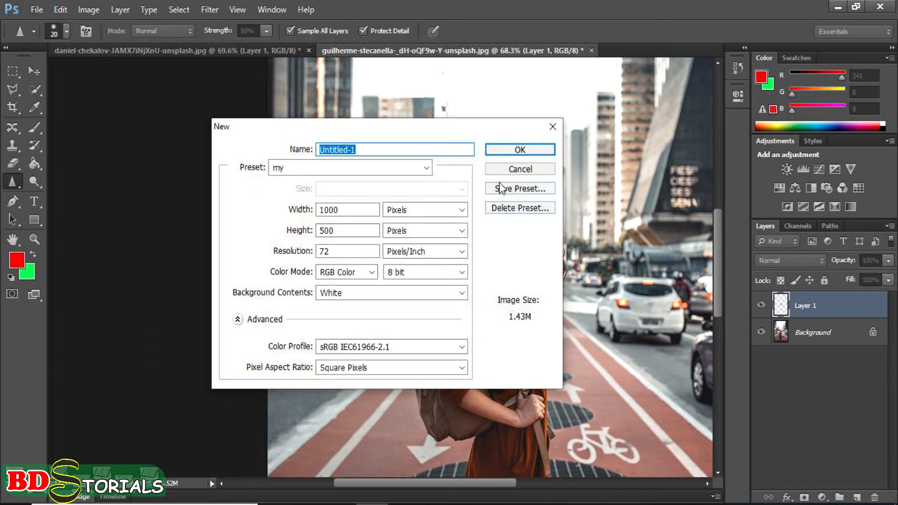
pyautogui.click(504, 153)
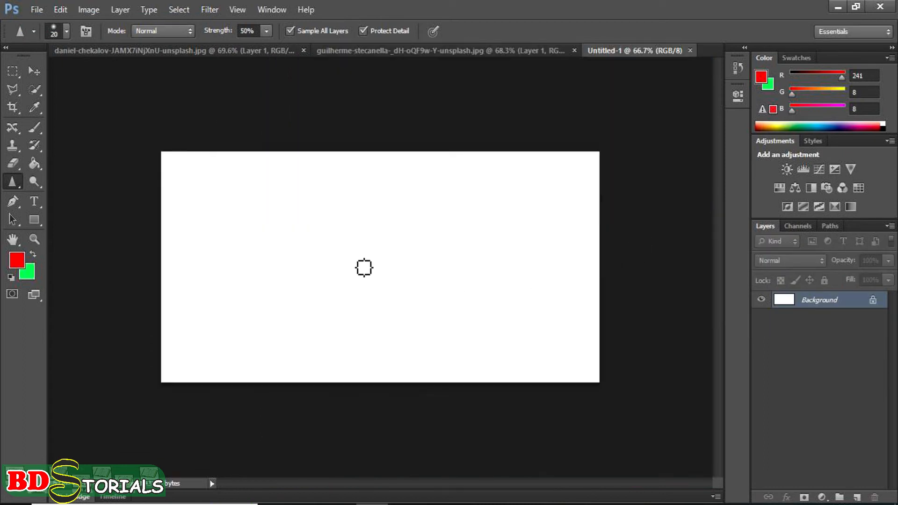
pyautogui.hotkey('ctrl', '+')
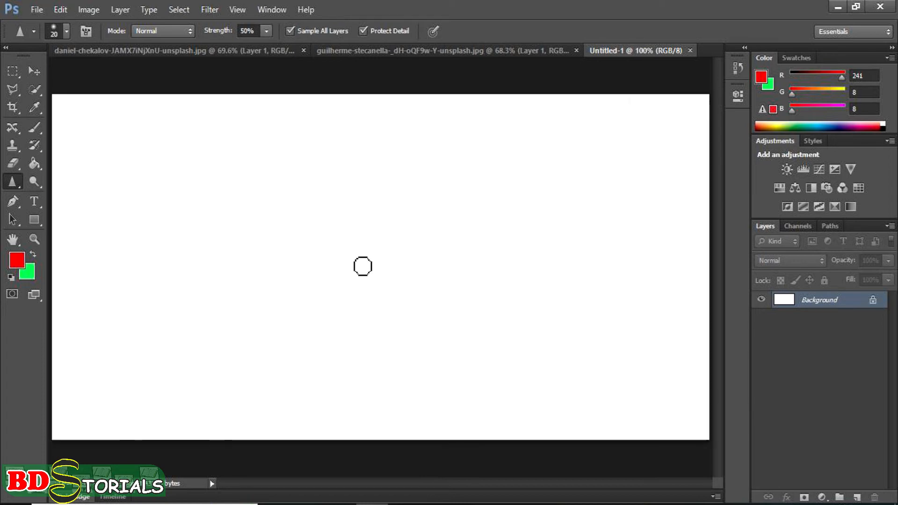
# Select the Brush tool and set the foreground color to blue, hex 081ef1
pyautogui.click(29, 128)
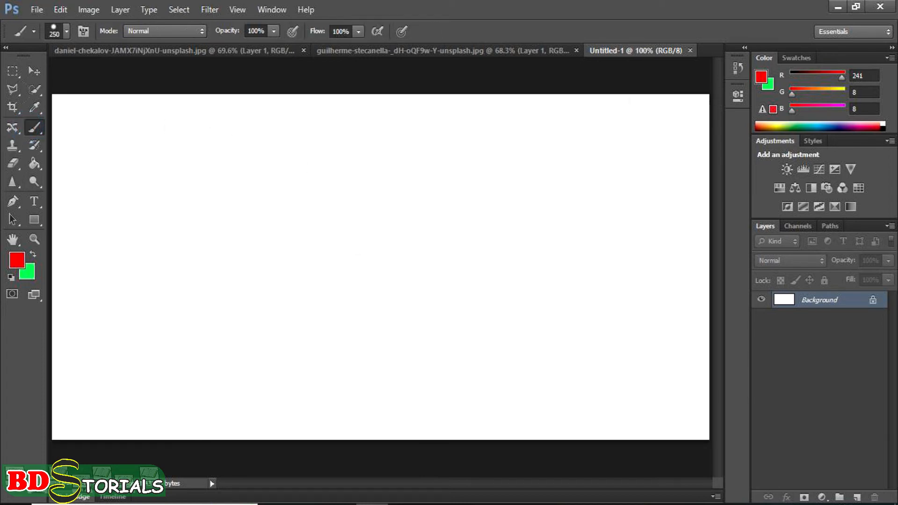
pyautogui.click(16, 259)
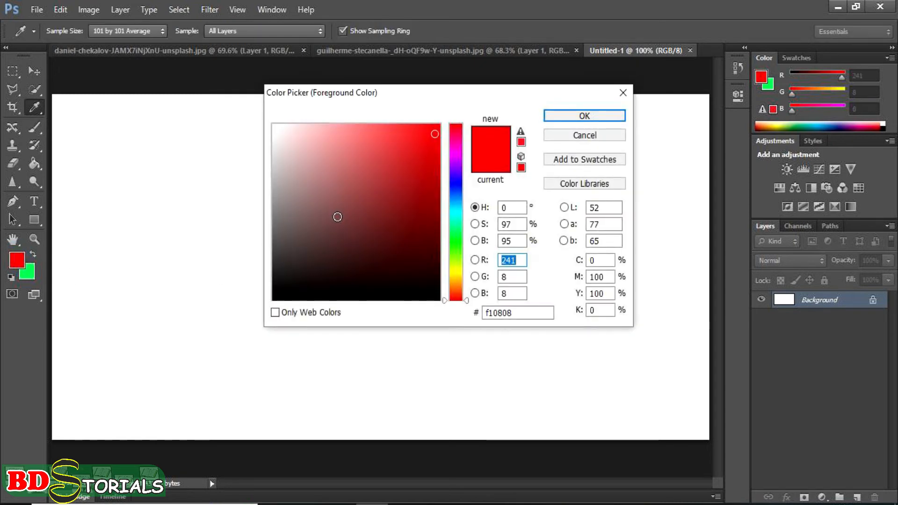
pyautogui.click(455, 186)
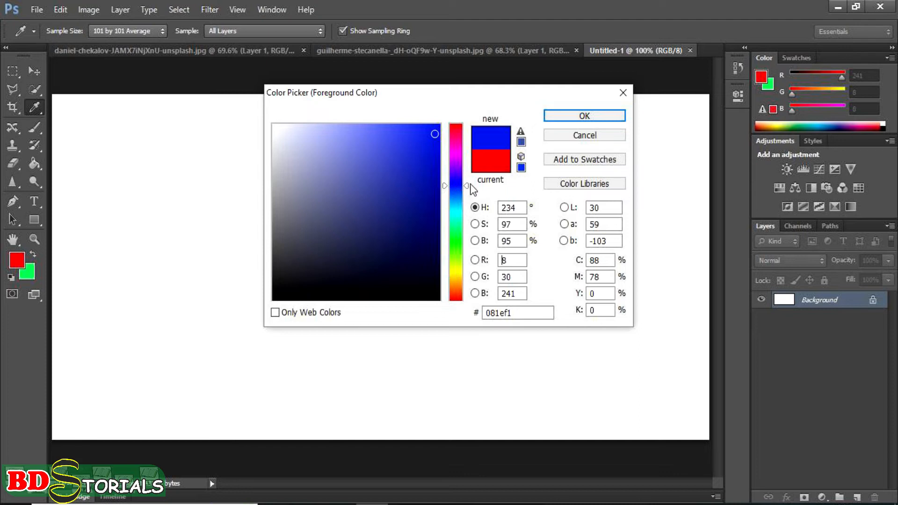
pyautogui.click(563, 119)
pyautogui.press('b')
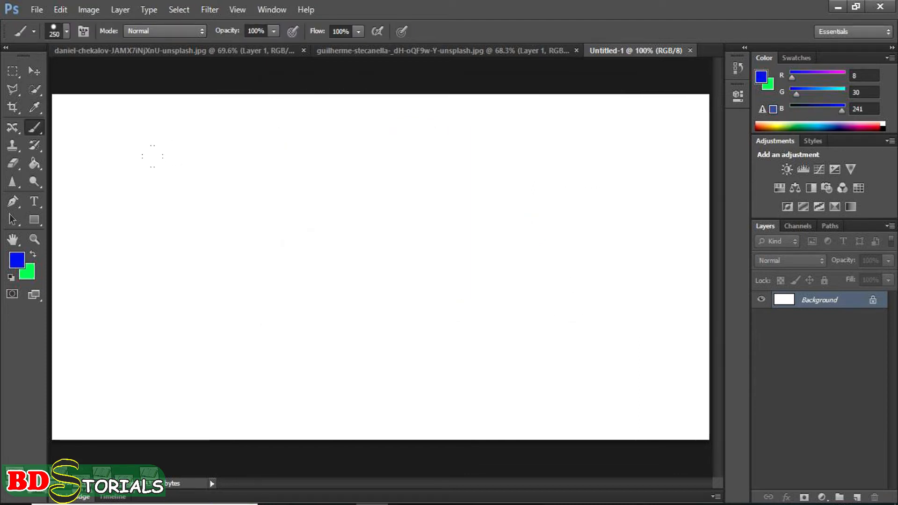
# Reduce the brush size to 60 and paint a broad blue patch across the upper middle of the canvas
pyautogui.press('[')
pyautogui.press('[')
pyautogui.press('[')
pyautogui.press('[')
pyautogui.press('[')
pyautogui.press('[')
pyautogui.press('[')
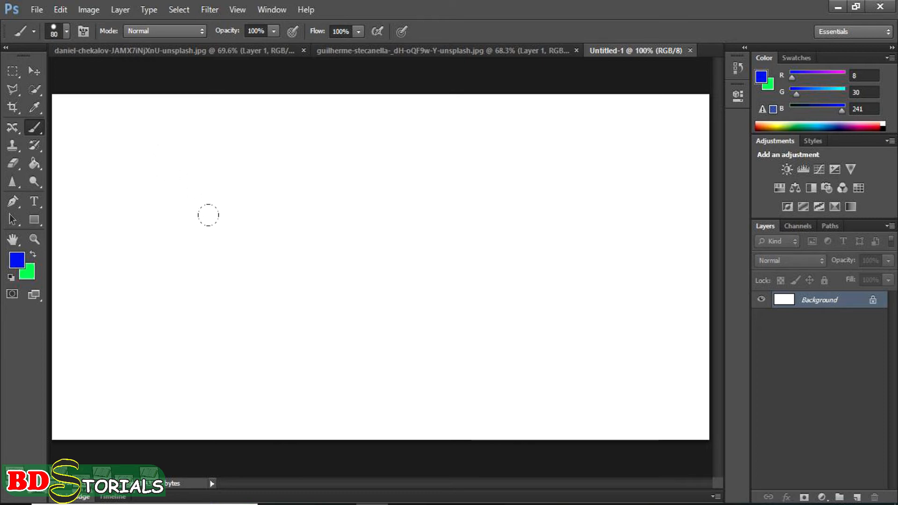
pyautogui.press('[')
pyautogui.moveTo(196, 244)
pyautogui.mouseDown()
pyautogui.moveTo(326, 201)
pyautogui.moveTo(491, 176)
pyautogui.moveTo(455, 193)
pyautogui.moveTo(276, 209)
pyautogui.moveTo(204, 239)
pyautogui.moveTo(323, 235)
pyautogui.moveTo(455, 209)
pyautogui.moveTo(494, 188)
pyautogui.moveTo(299, 242)
pyautogui.moveTo(218, 246)
pyautogui.moveTo(194, 257)
pyautogui.moveTo(346, 252)
pyautogui.moveTo(494, 207)
pyautogui.mouseUp()
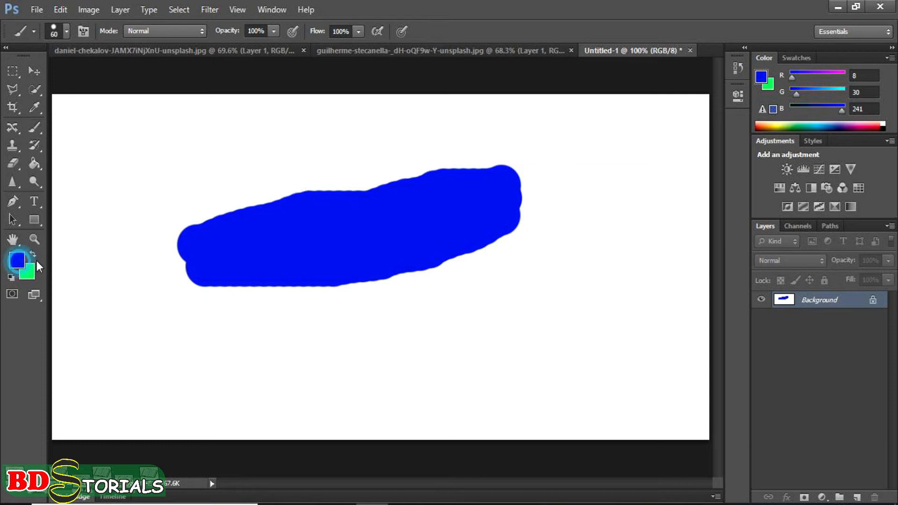
# Change the foreground color to light blue, hex 08bdf1, and paint a large patch directly below the dark blue one
pyautogui.click(17, 260)
pyautogui.moveTo(467, 192); pyautogui.dragTo(468, 207)
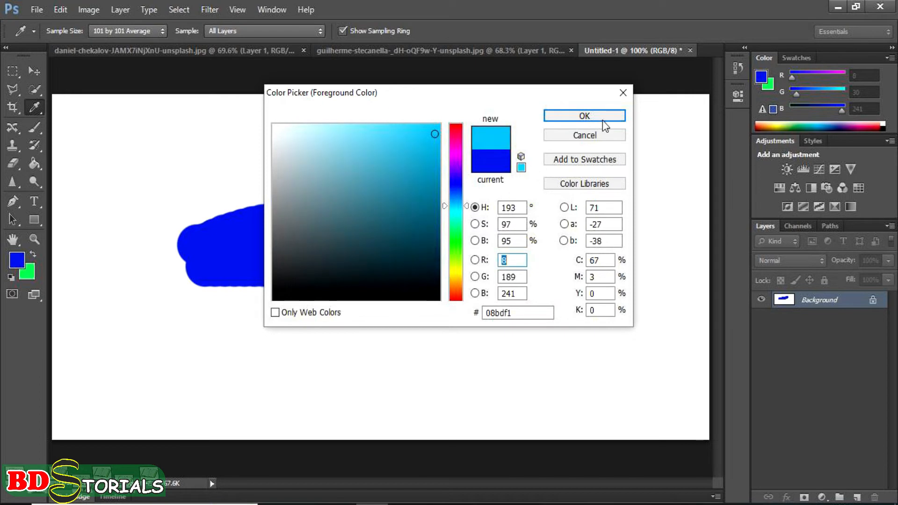
pyautogui.click(591, 114)
pyautogui.press('b')
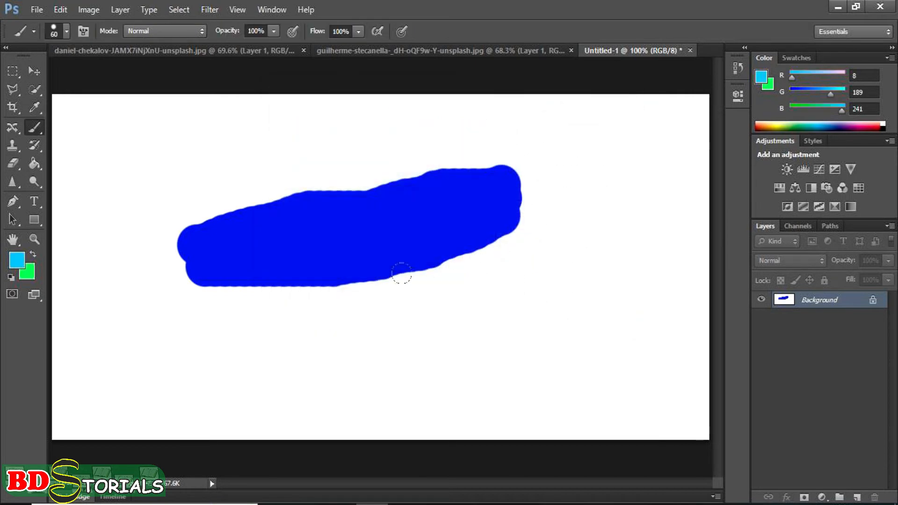
pyautogui.moveTo(215, 300)
pyautogui.mouseDown()
pyautogui.moveTo(484, 261)
pyautogui.moveTo(522, 243)
pyautogui.moveTo(413, 310)
pyautogui.moveTo(280, 325)
pyautogui.moveTo(313, 333)
pyautogui.moveTo(519, 276)
pyautogui.moveTo(405, 341)
pyautogui.moveTo(233, 355)
pyautogui.moveTo(236, 339)
pyautogui.moveTo(414, 367)
pyautogui.moveTo(513, 296)
pyautogui.moveTo(533, 312)
pyautogui.mouseUp()
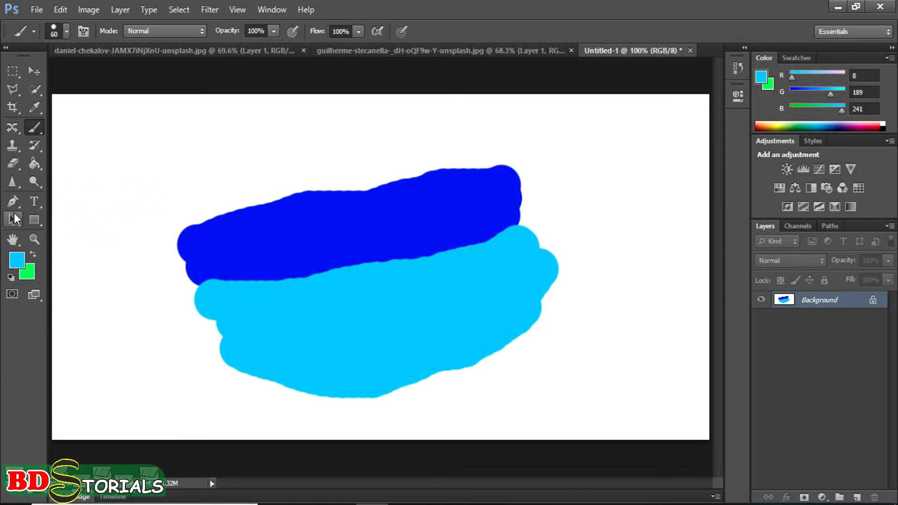
# Use the Smudge tool at size 40 and 50% strength to blend wavy peaks along the boundary between the two blues
pyautogui.click(17, 184)
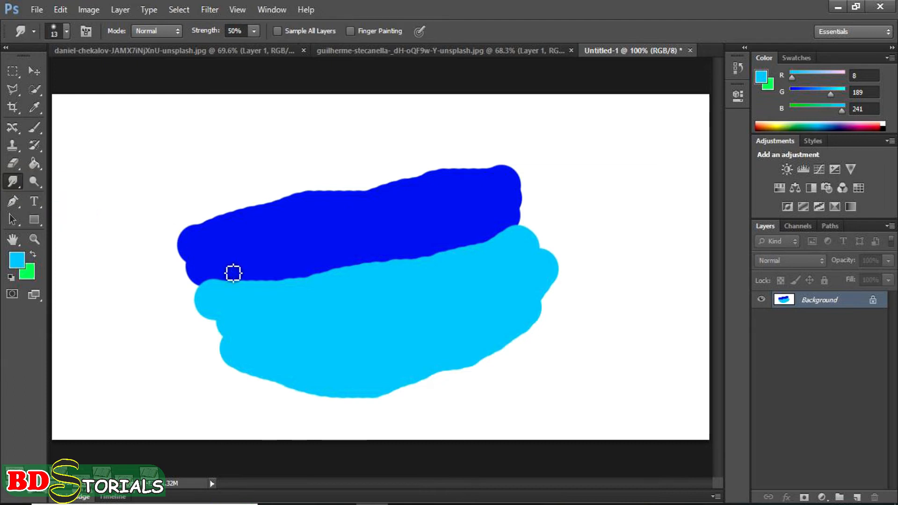
pyautogui.scroll(5, 234, 274)
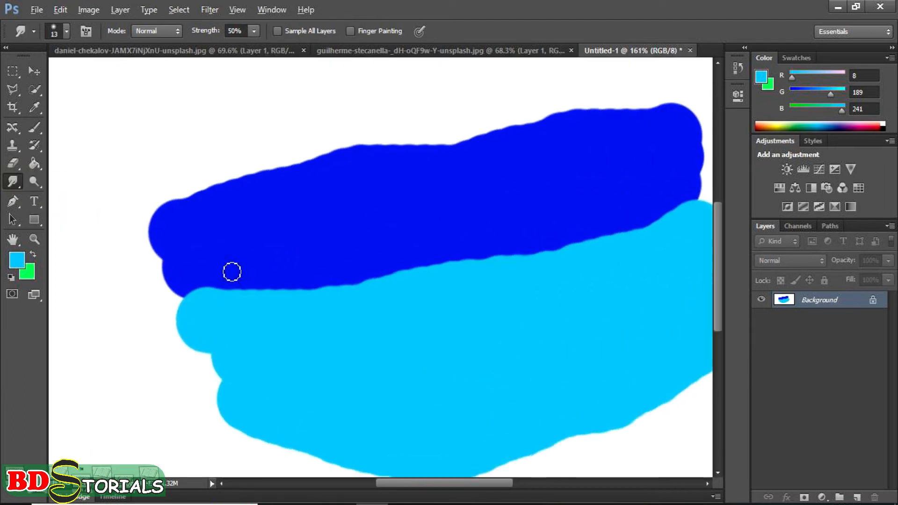
pyautogui.scroll(1, 232, 272)
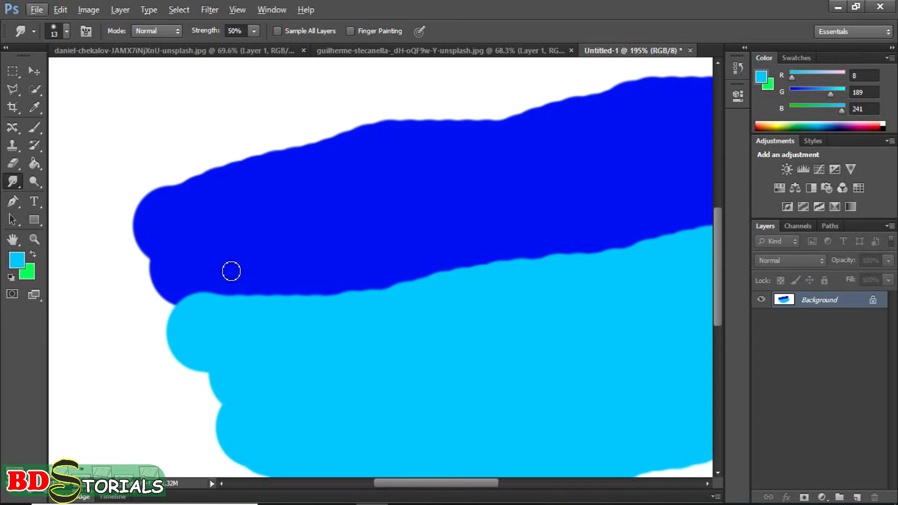
pyautogui.press(']')
pyautogui.press(']')
pyautogui.press(']')
pyautogui.moveTo(251, 291)
pyautogui.mouseDown()
pyautogui.moveTo(250, 275)
pyautogui.moveTo(212, 277)
pyautogui.moveTo(220, 282)
pyautogui.moveTo(211, 266)
pyautogui.moveTo(182, 280)
pyautogui.mouseUp()
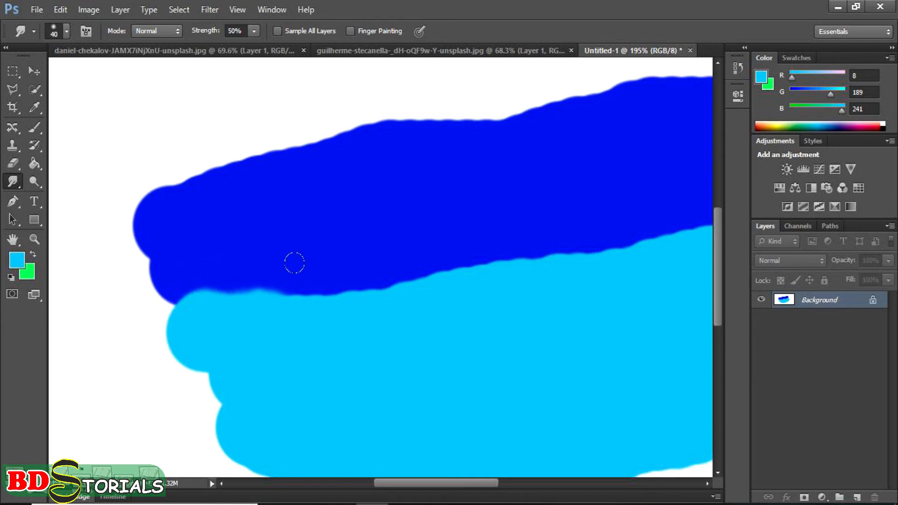
pyautogui.moveTo(316, 279)
pyautogui.mouseDown()
pyautogui.moveTo(310, 286)
pyautogui.moveTo(339, 281)
pyautogui.moveTo(352, 257)
pyautogui.moveTo(389, 258)
pyautogui.moveTo(393, 235)
pyautogui.mouseUp()
pyautogui.moveTo(441, 266)
pyautogui.mouseDown()
pyautogui.moveTo(486, 263)
pyautogui.moveTo(473, 234)
pyautogui.moveTo(509, 214)
pyautogui.moveTo(546, 269)
pyautogui.moveTo(567, 256)
pyautogui.moveTo(574, 245)
pyautogui.moveTo(547, 220)
pyautogui.moveTo(550, 197)
pyautogui.mouseUp()
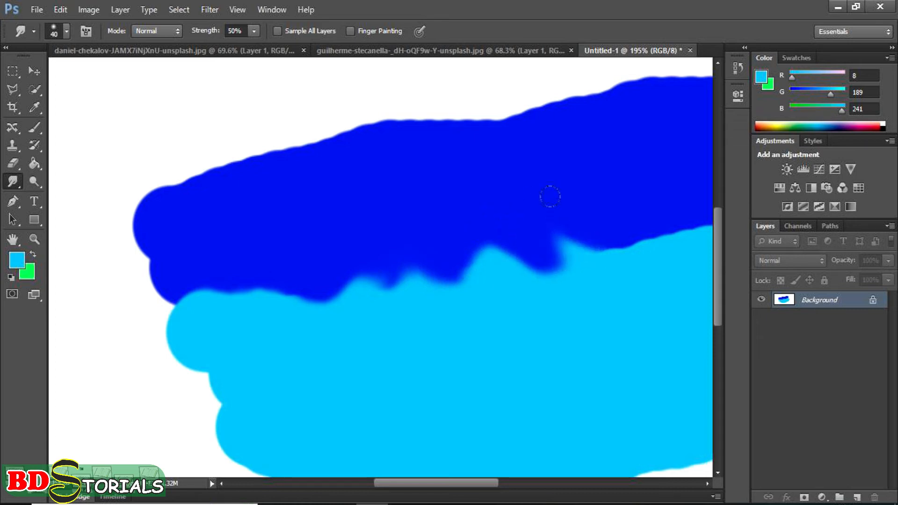
pyautogui.moveTo(628, 225)
pyautogui.mouseDown()
pyautogui.moveTo(614, 243)
pyautogui.moveTo(625, 251)
pyautogui.moveTo(670, 241)
pyautogui.moveTo(663, 200)
pyautogui.moveTo(670, 218)
pyautogui.mouseUp()
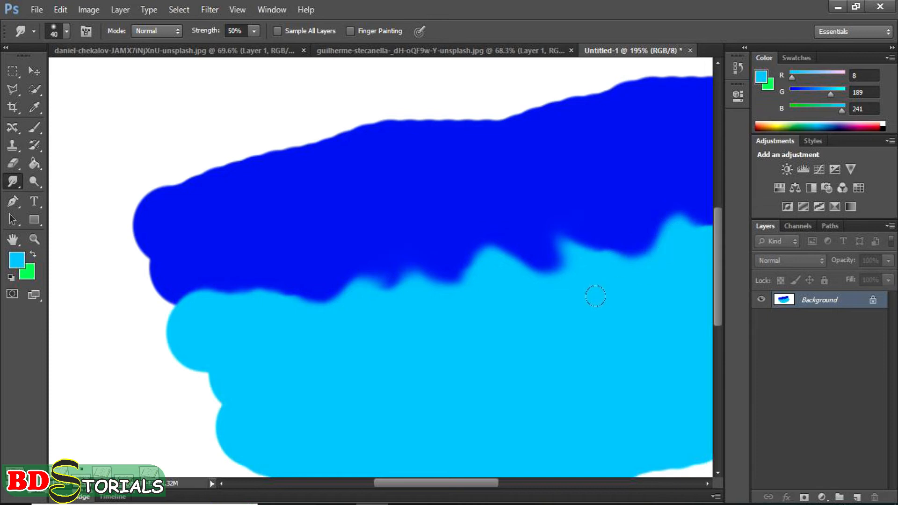
# Smudge the full length of the boundary between the two blue patches, out to both ends, into wave-like swirls
pyautogui.scroll(-1, 589, 298)
pyautogui.scroll(-1, 618, 327)
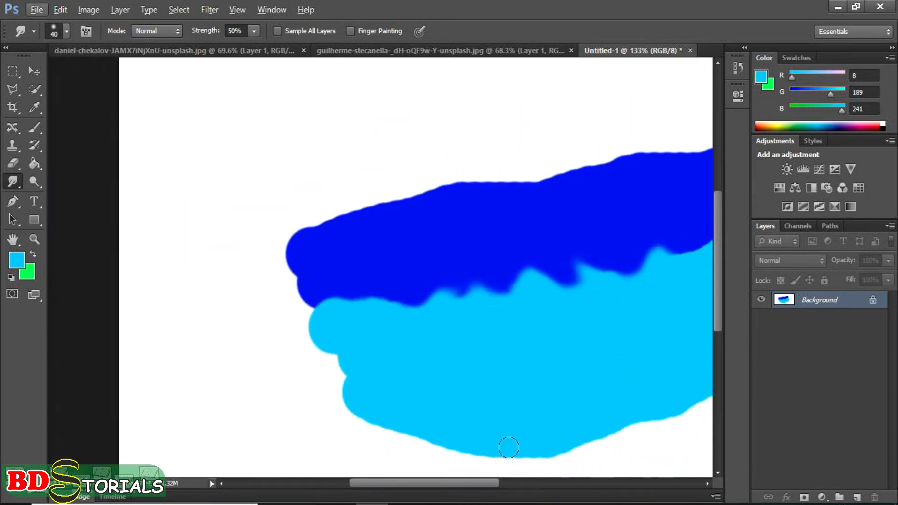
pyautogui.moveTo(479, 486); pyautogui.dragTo(520, 487)
pyautogui.moveTo(523, 256)
pyautogui.mouseDown()
pyautogui.moveTo(427, 233)
pyautogui.moveTo(384, 261)
pyautogui.moveTo(310, 259)
pyautogui.moveTo(274, 282)
pyautogui.moveTo(309, 291)
pyautogui.moveTo(421, 276)
pyautogui.moveTo(546, 227)
pyautogui.moveTo(507, 227)
pyautogui.moveTo(344, 267)
pyautogui.moveTo(204, 273)
pyautogui.moveTo(182, 300)
pyautogui.moveTo(163, 289)
pyautogui.moveTo(141, 304)
pyautogui.moveTo(117, 297)
pyautogui.moveTo(150, 304)
pyautogui.moveTo(199, 282)
pyautogui.mouseUp()
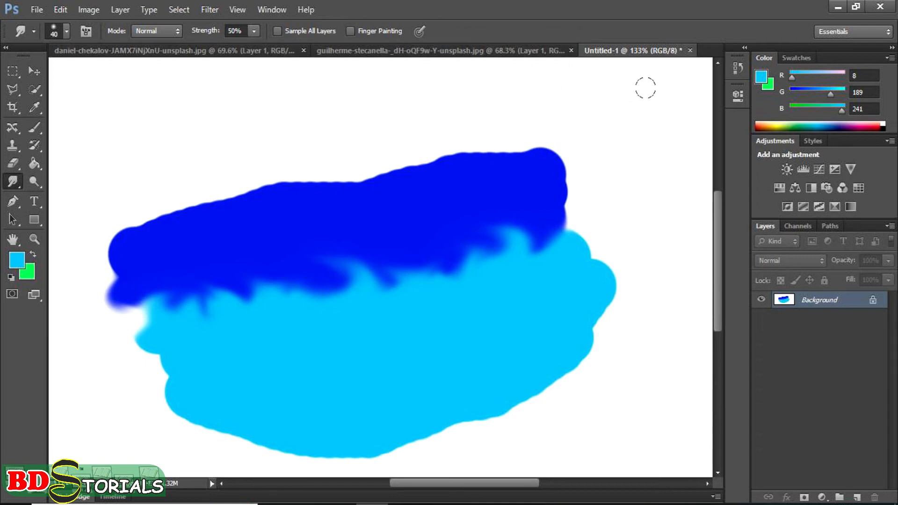
# Close the painted document, the street photo and the castle photo without saving any of them
pyautogui.click(689, 51)
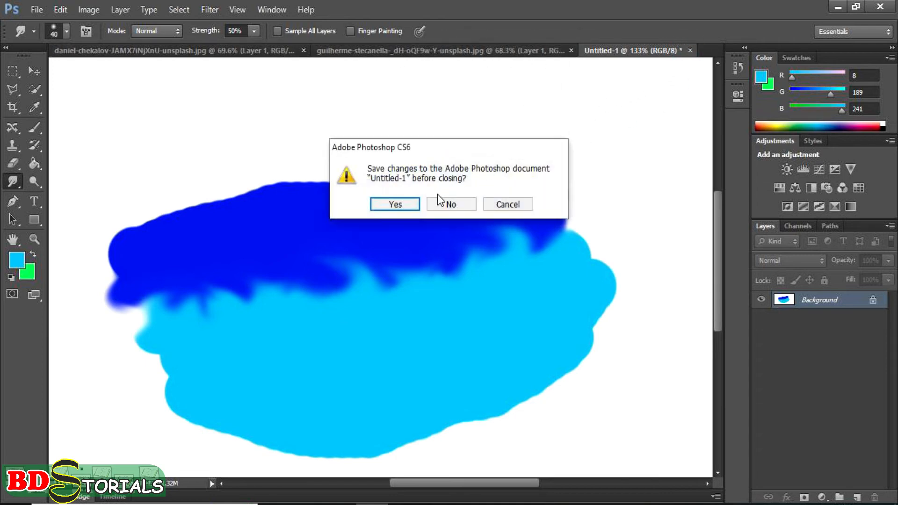
pyautogui.click(442, 204)
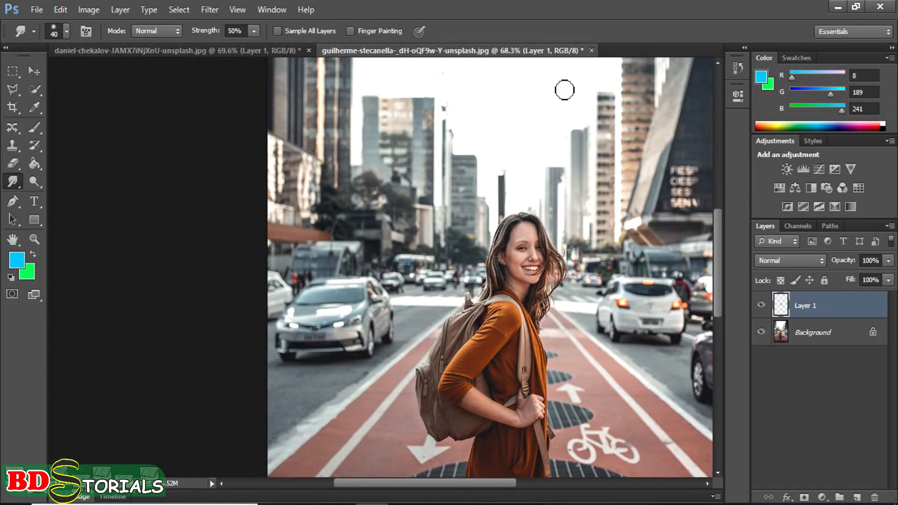
pyautogui.click(591, 50)
pyautogui.click(460, 203)
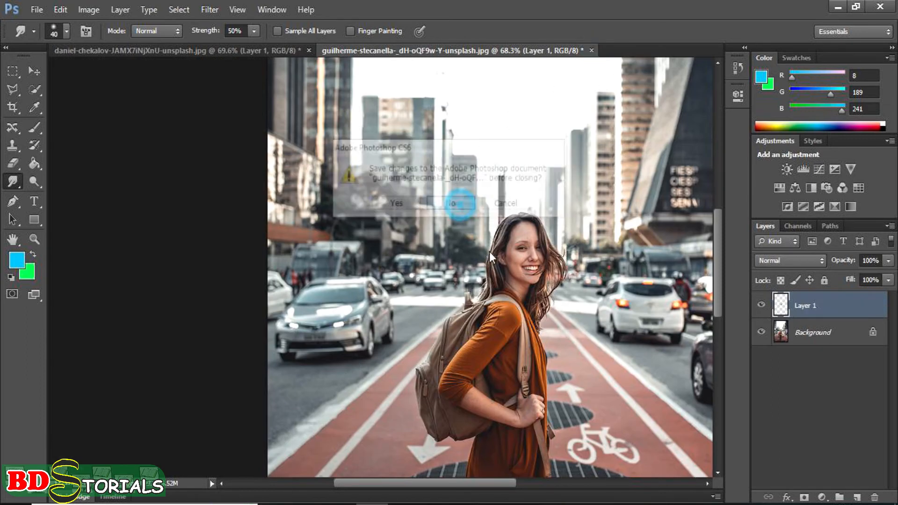
pyautogui.click(309, 51)
pyautogui.click(453, 206)
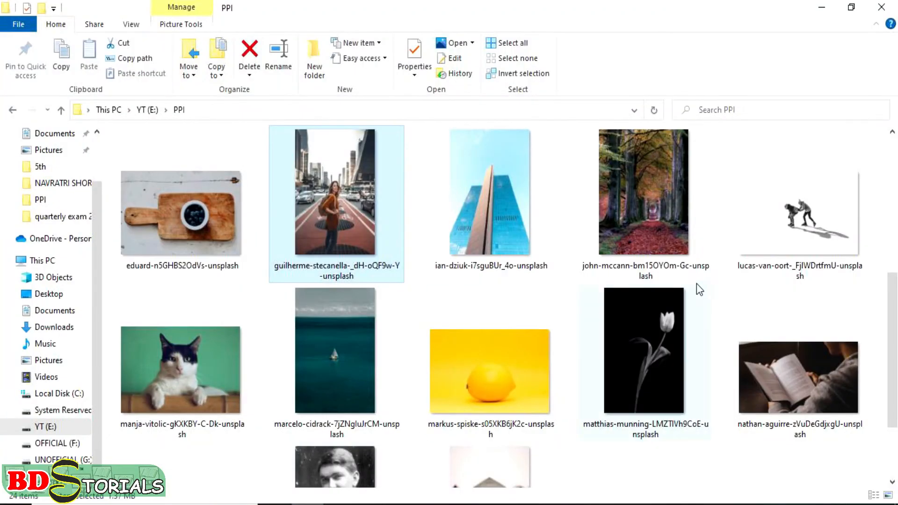
# Open the portrait of the woman in the woven headscarf from the PPI folder and add a new empty layer
pyautogui.scroll(5, 697, 284)
pyautogui.moveTo(818, 207); pyautogui.dragTo(390, 330)
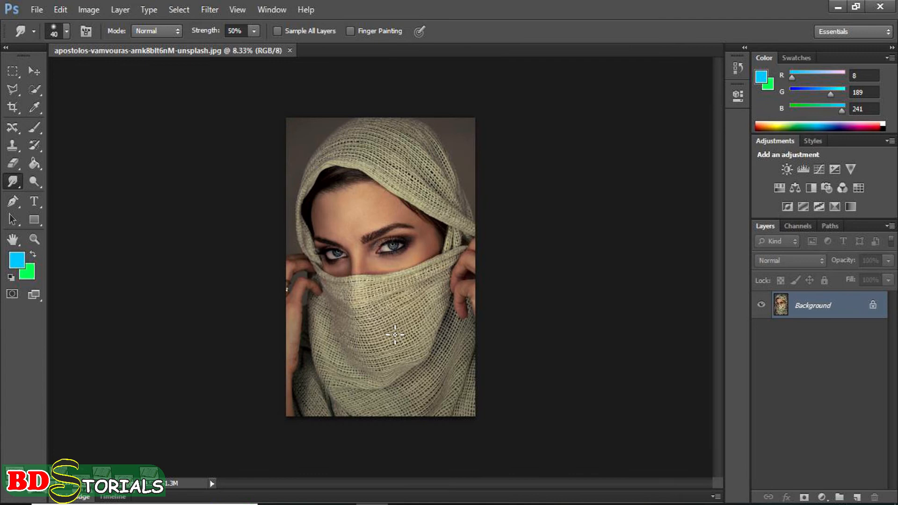
pyautogui.scroll(5, 394, 332)
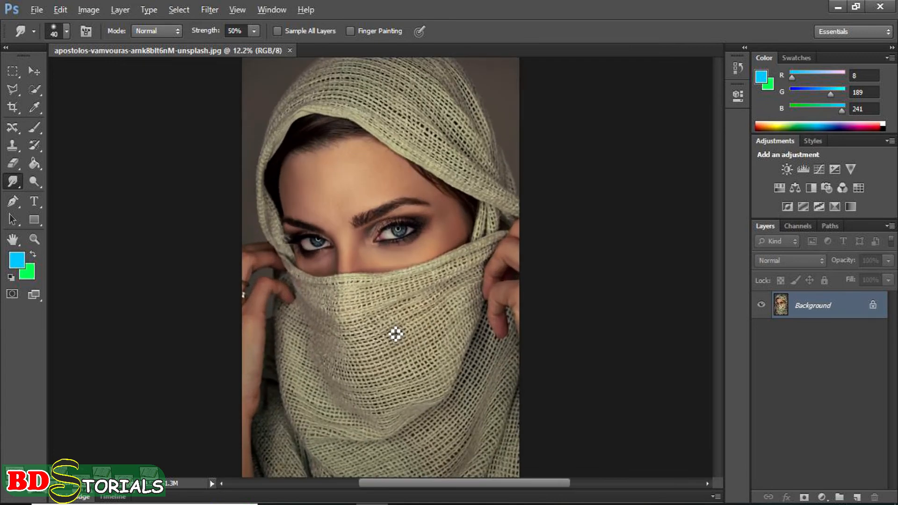
pyautogui.click(857, 498)
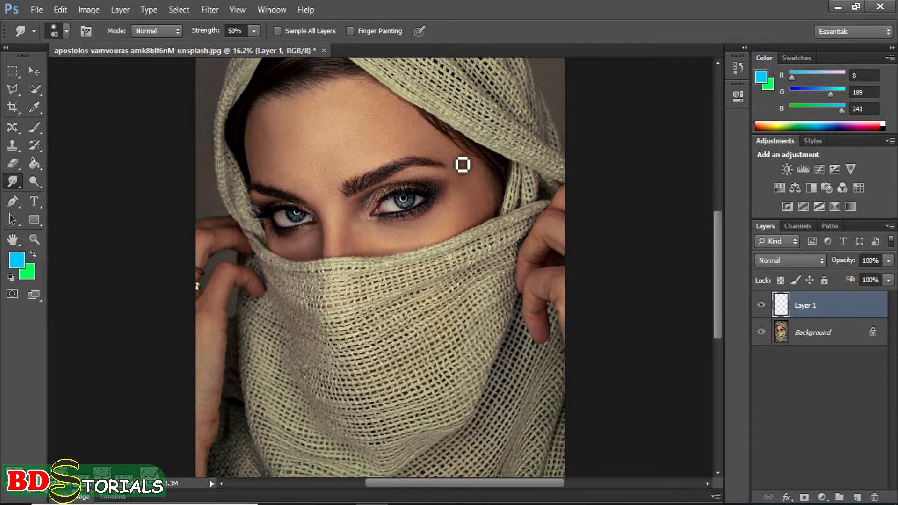
# Configure the Smudge tool with 22% strength, Sample All Layers enabled and a brush size of 125
pyautogui.click(10, 180)
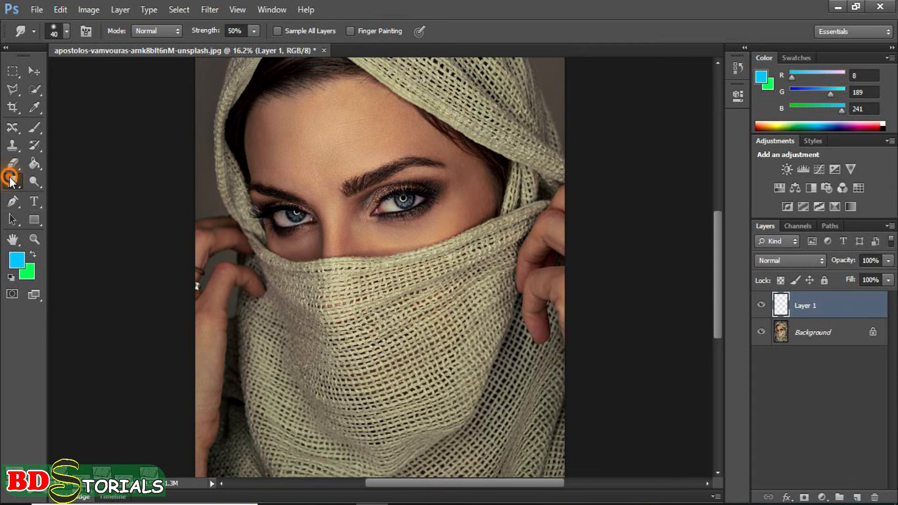
pyautogui.click(62, 204)
pyautogui.click(253, 31)
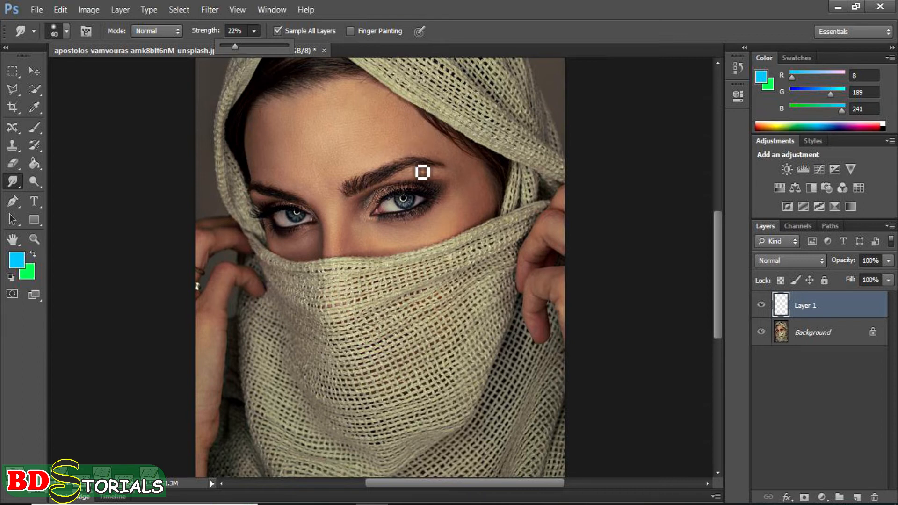
pyautogui.scroll(3, 422, 172)
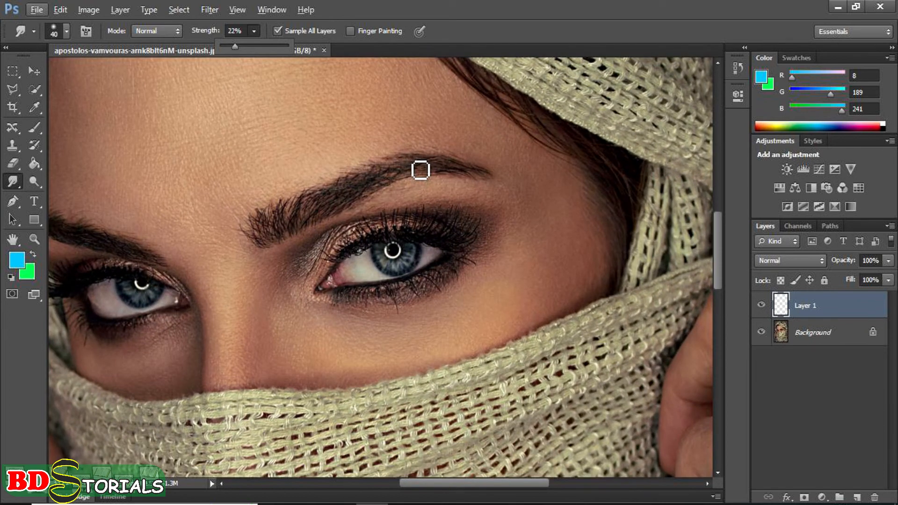
pyautogui.press(']')
pyautogui.press(']')
pyautogui.press(']')
pyautogui.press(']')
pyautogui.press(']')
pyautogui.press(']')
pyautogui.press(']')
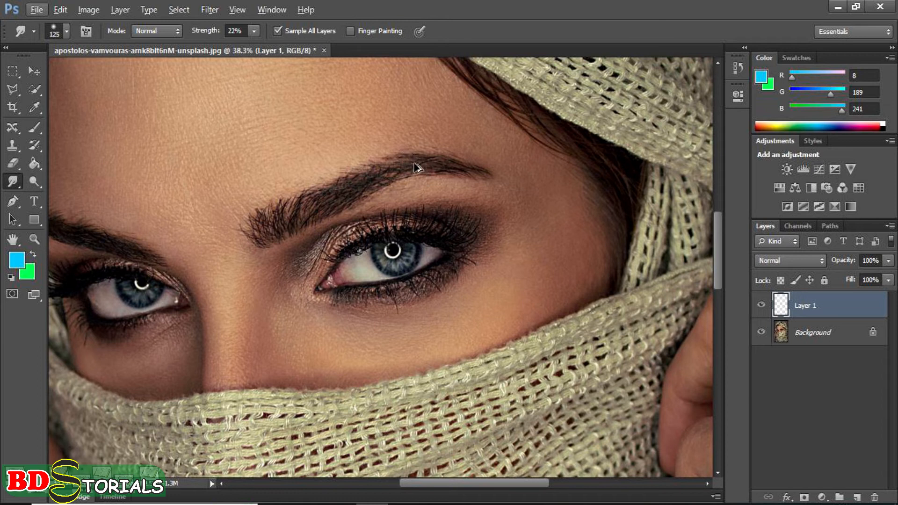
# Resize the portrait to a document width of 40 centimeters, keeping its proportions constrained
pyautogui.hotkey('ctrl', 'alt', 'i')
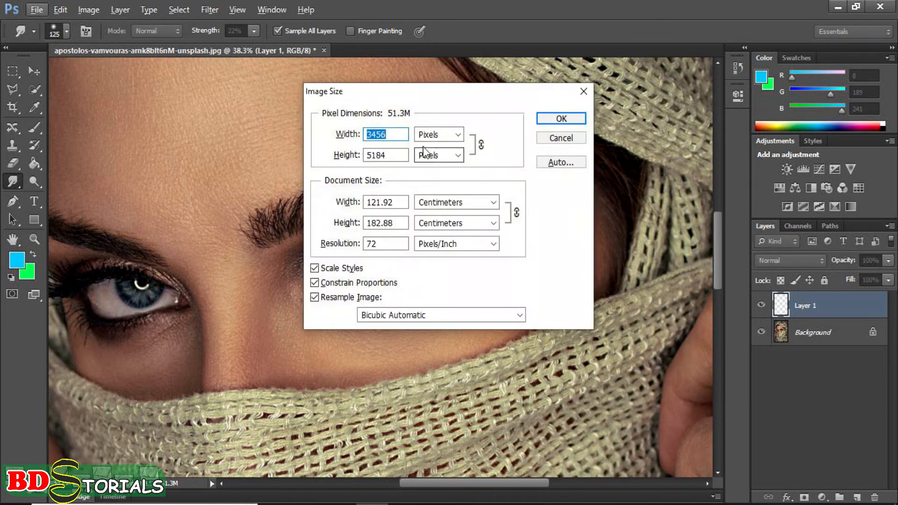
pyautogui.doubleClick(397, 201)
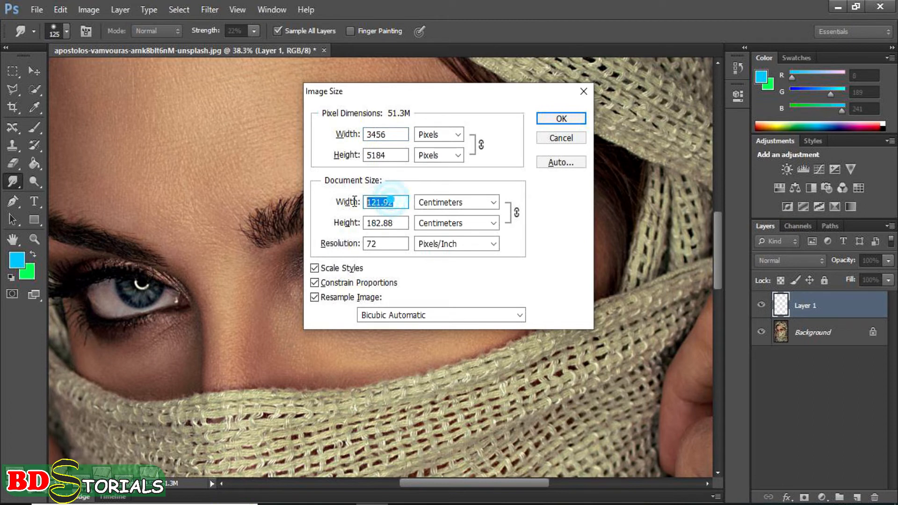
pyautogui.write('40')
pyautogui.press('Return')
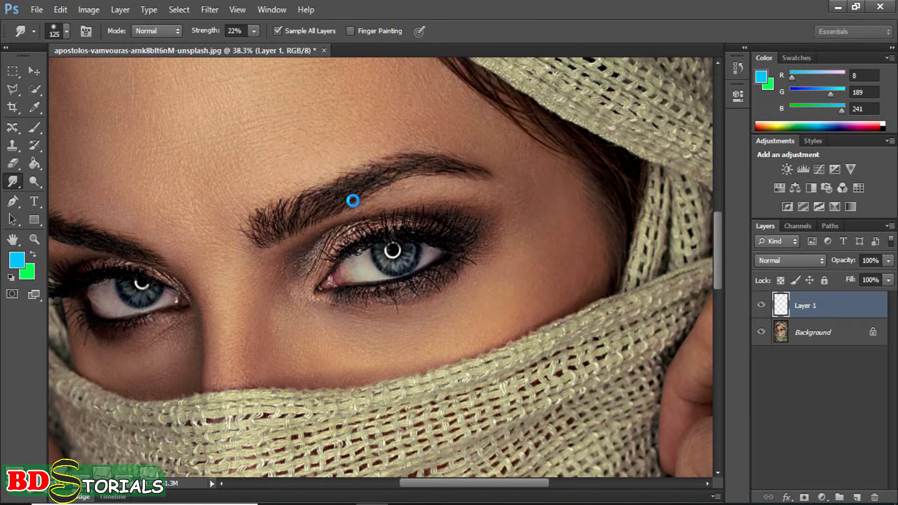
pyautogui.scroll(10, 200, 164)
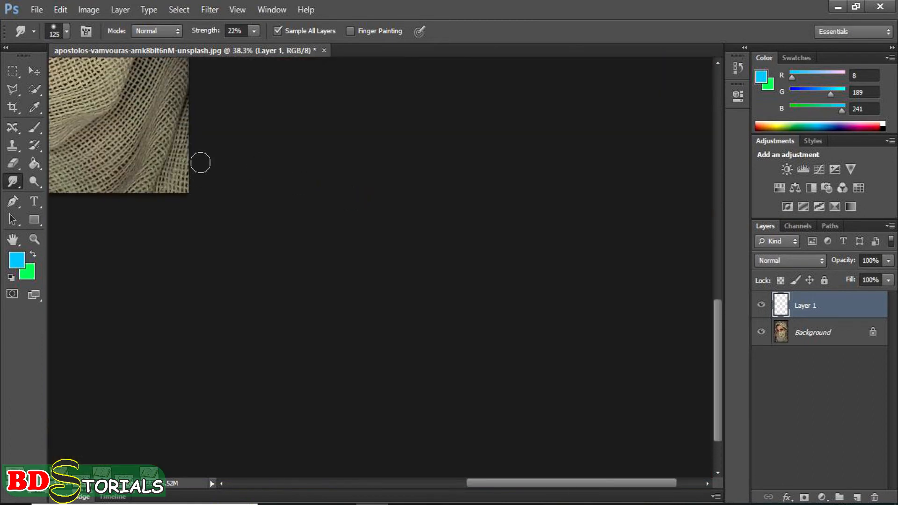
pyautogui.moveTo(512, 485); pyautogui.dragTo(416, 490)
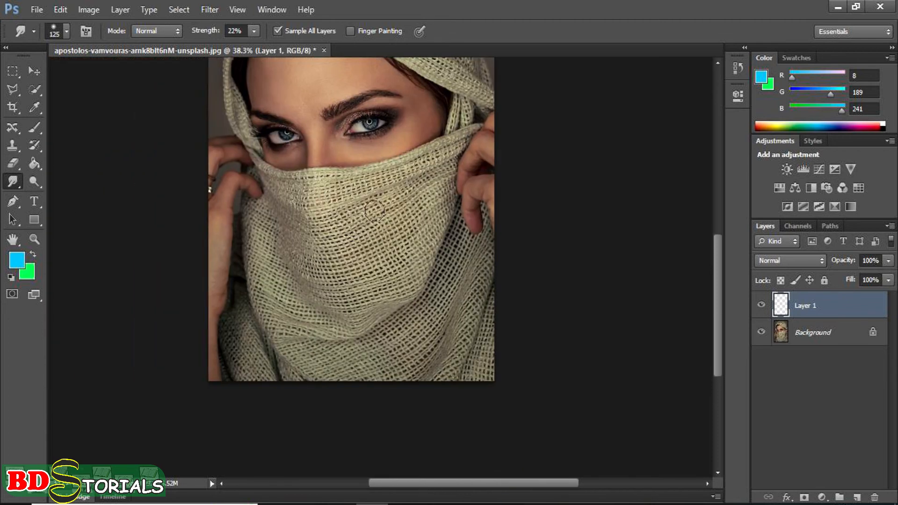
pyautogui.scroll(3, 374, 141)
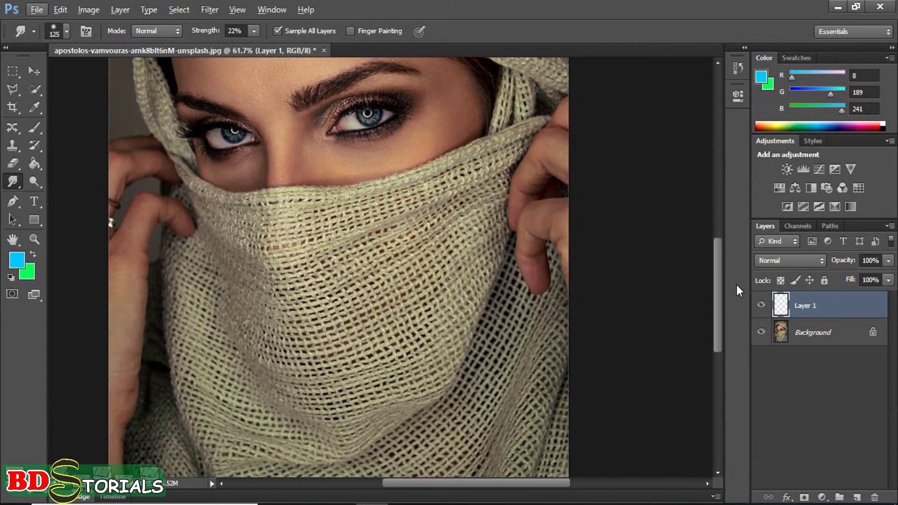
pyautogui.moveTo(718, 289); pyautogui.dragTo(719, 235)
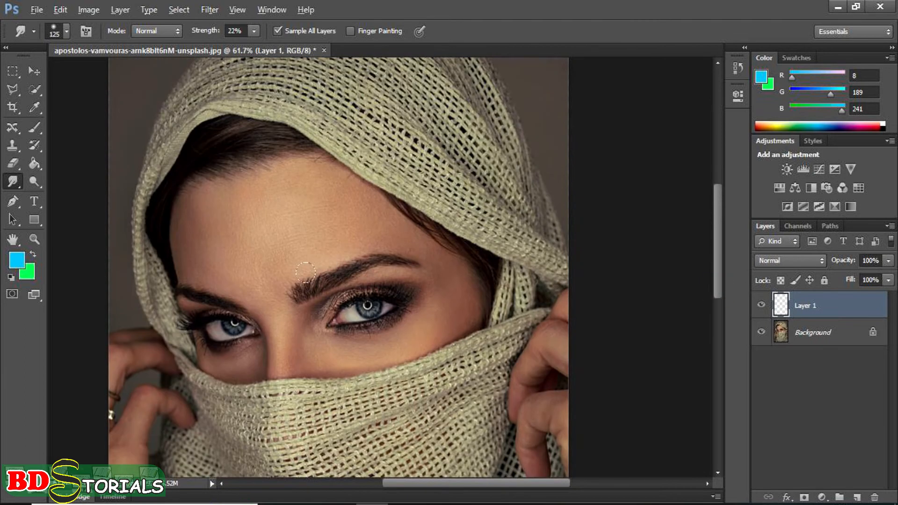
# Reduce the Smudge brush size to 45 and smudge both ends of the larger eyebrow and the inner end of the other one
pyautogui.scroll(4, 305, 272)
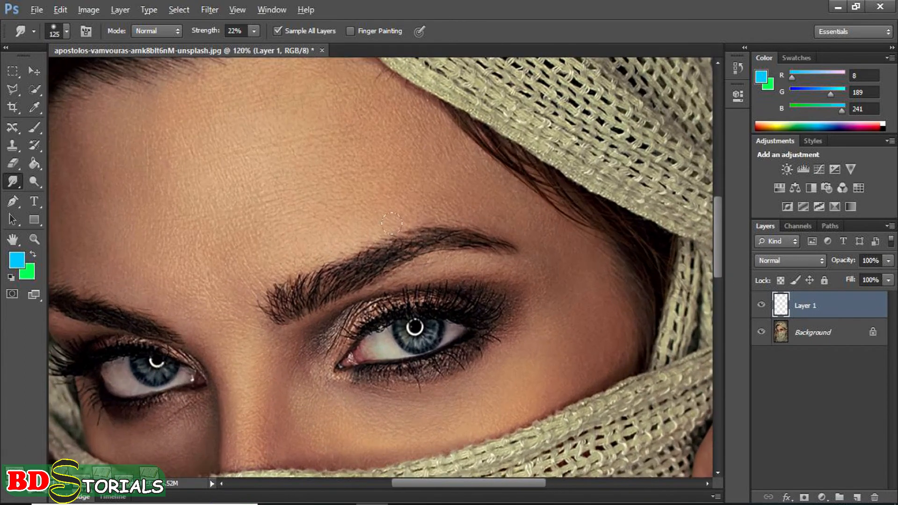
pyautogui.scroll(1, 392, 224)
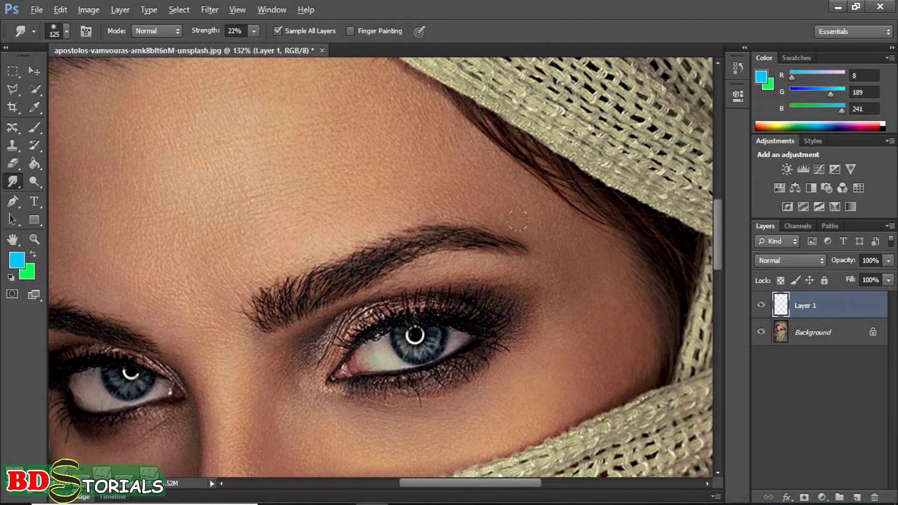
pyautogui.press('alt')
pyautogui.press('[')
pyautogui.press('[')
pyautogui.press('[')
pyautogui.press('[')
pyautogui.press('[')
pyautogui.press('[')
pyautogui.moveTo(504, 239); pyautogui.dragTo(530, 250)
pyautogui.moveTo(283, 299)
pyautogui.mouseDown()
pyautogui.moveTo(268, 309)
pyautogui.moveTo(249, 304)
pyautogui.mouseUp()
pyautogui.moveTo(148, 339)
pyautogui.mouseDown()
pyautogui.moveTo(124, 324)
pyautogui.moveTo(146, 340)
pyautogui.mouseUp()
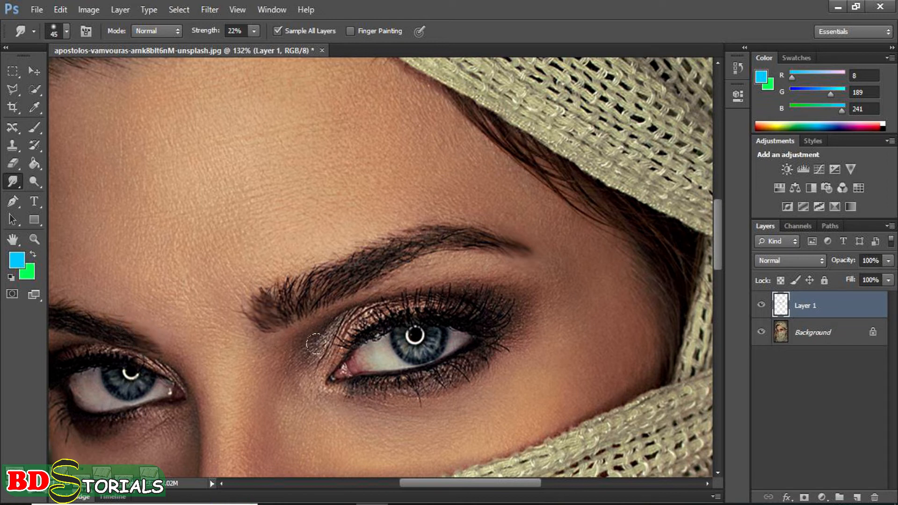
# Smudge the eye makeup along the upper eyelid below the larger eyebrow and the skin of the forehead near the hairline
pyautogui.moveTo(321, 344)
pyautogui.mouseDown()
pyautogui.moveTo(361, 309)
pyautogui.moveTo(407, 293)
pyautogui.moveTo(448, 293)
pyautogui.mouseUp()
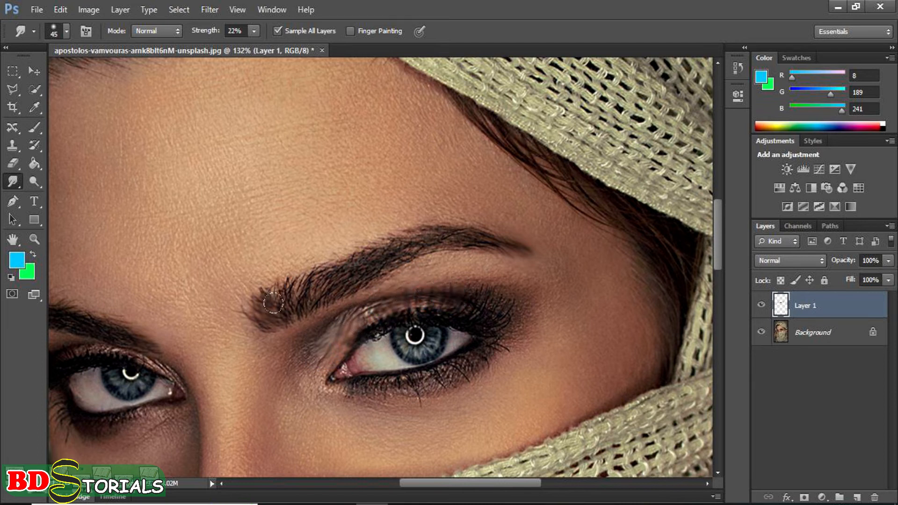
pyautogui.scroll(-2, 230, 250)
pyautogui.scroll(3, 237, 210)
pyautogui.scroll(1, 257, 200)
pyautogui.click(319, 124)
pyautogui.moveTo(278, 110)
pyautogui.mouseDown()
pyautogui.moveTo(217, 108)
pyautogui.moveTo(157, 118)
pyautogui.moveTo(236, 146)
pyautogui.moveTo(348, 167)
pyautogui.mouseUp()
pyautogui.scroll(-6, 359, 240)
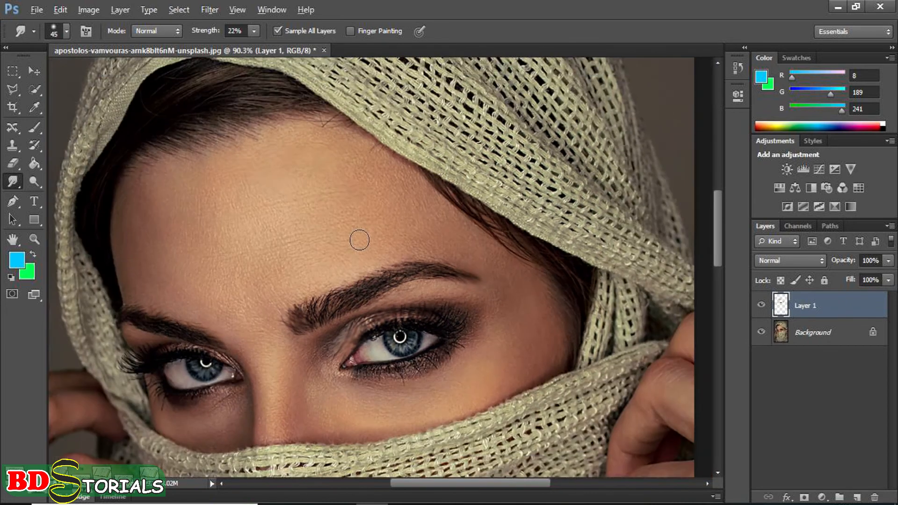
# Compare the portrait with and without the smudging by repeatedly hiding and showing Layer 1, leaving it visible
pyautogui.scroll(3, 359, 242)
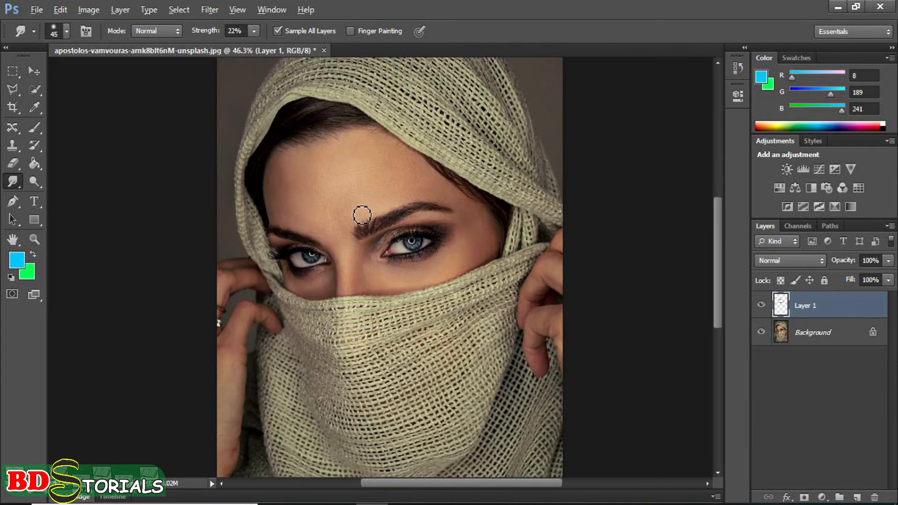
pyautogui.scroll(1, 362, 215)
pyautogui.scroll(2, 362, 215)
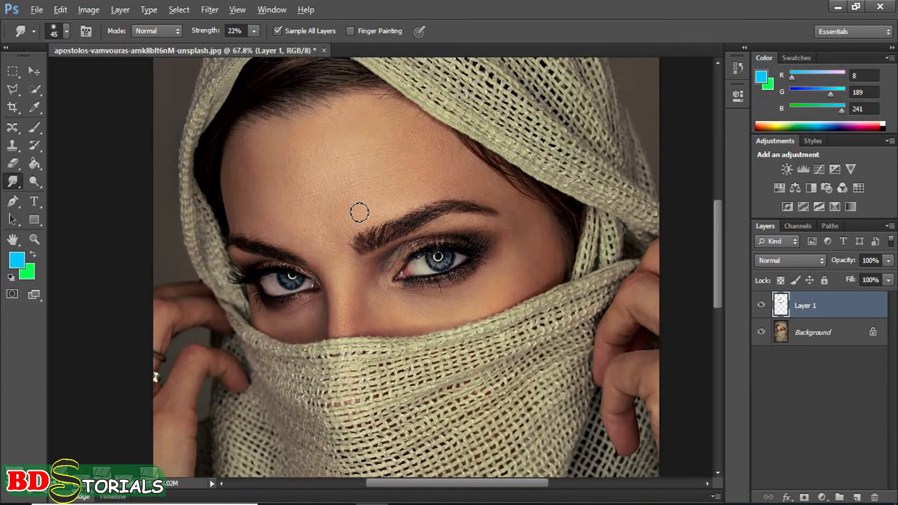
pyautogui.press('alt')
pyautogui.click(762, 307)
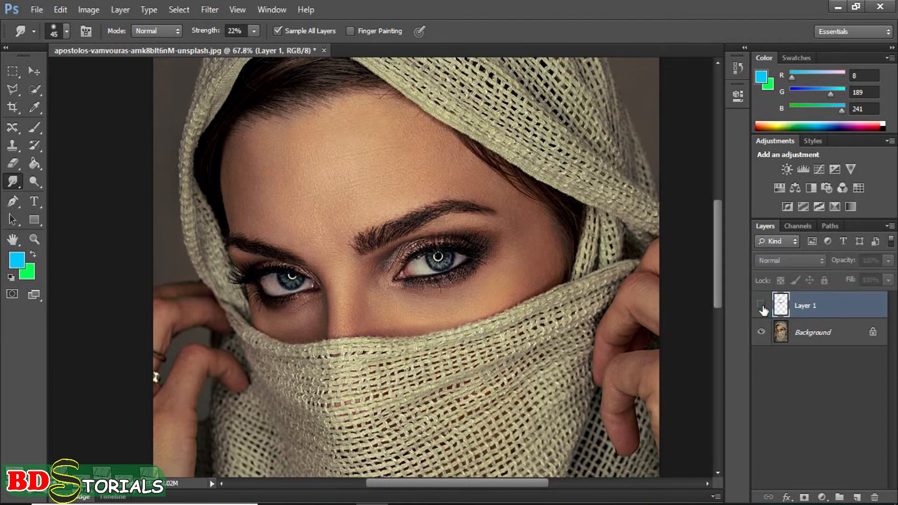
pyautogui.click(761, 307)
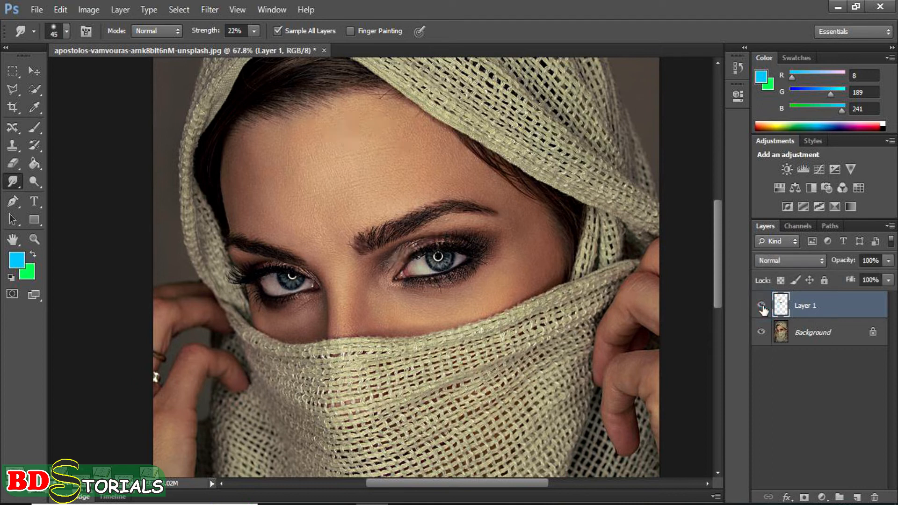
pyautogui.click(762, 307)
pyautogui.click(762, 306)
pyautogui.click(761, 307)
pyautogui.click(762, 307)
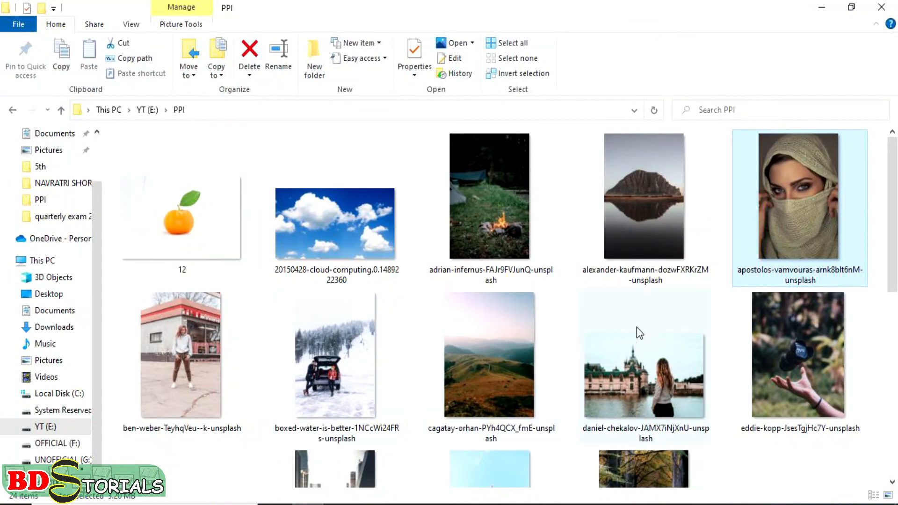
# Open the street photo of the woman with the backpack from the PPI folder as a separate document
pyautogui.scroll(-10, 636, 327)
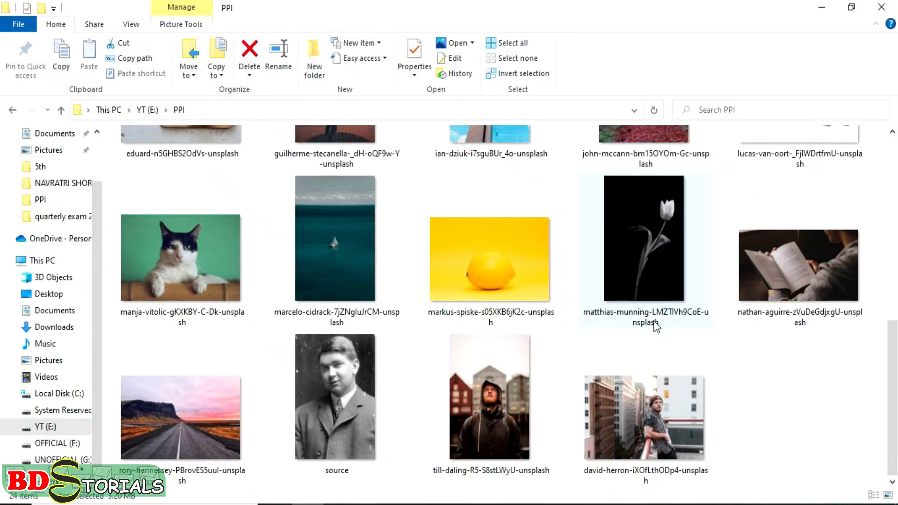
pyautogui.scroll(2, 655, 326)
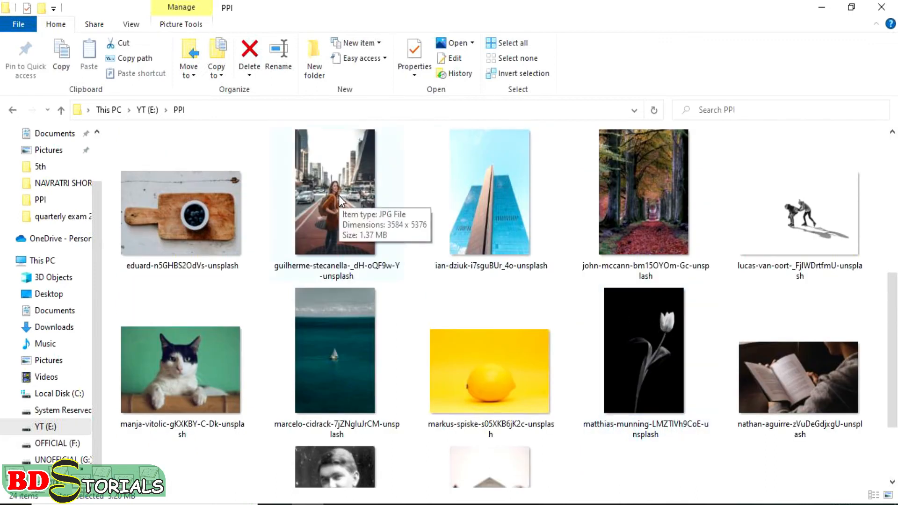
pyautogui.moveTo(340, 195); pyautogui.dragTo(426, 44)
pyautogui.moveTo(377, 10); pyautogui.dragTo(430, 65)
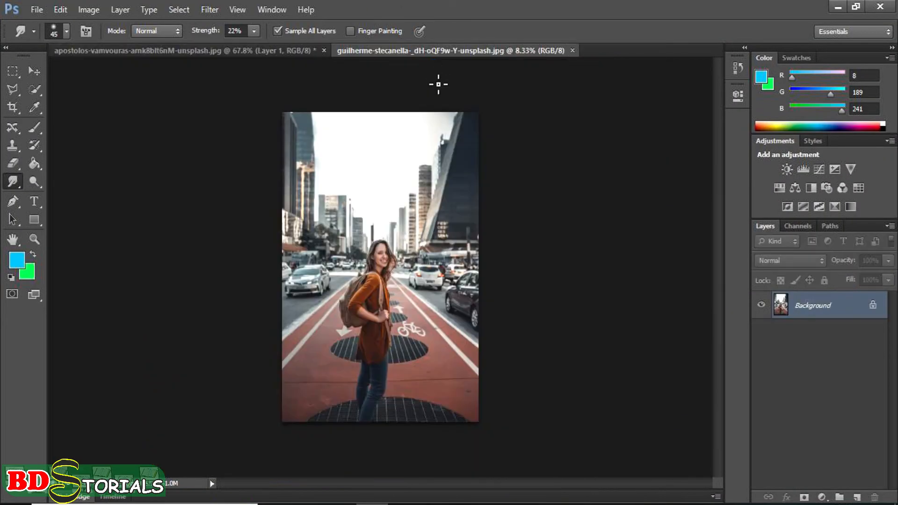
# Examine the woman's face and loose hair strands in the street photo up close
pyautogui.scroll(2, 388, 276)
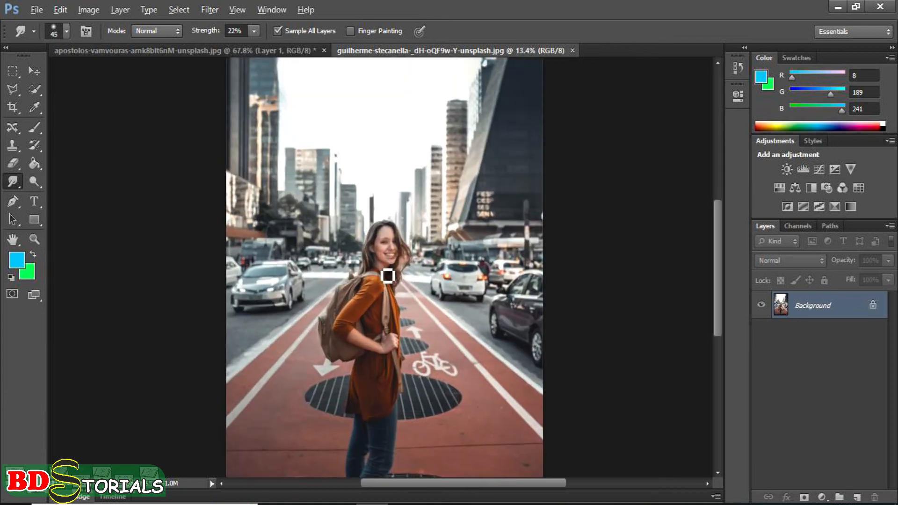
pyautogui.scroll(7, 388, 276)
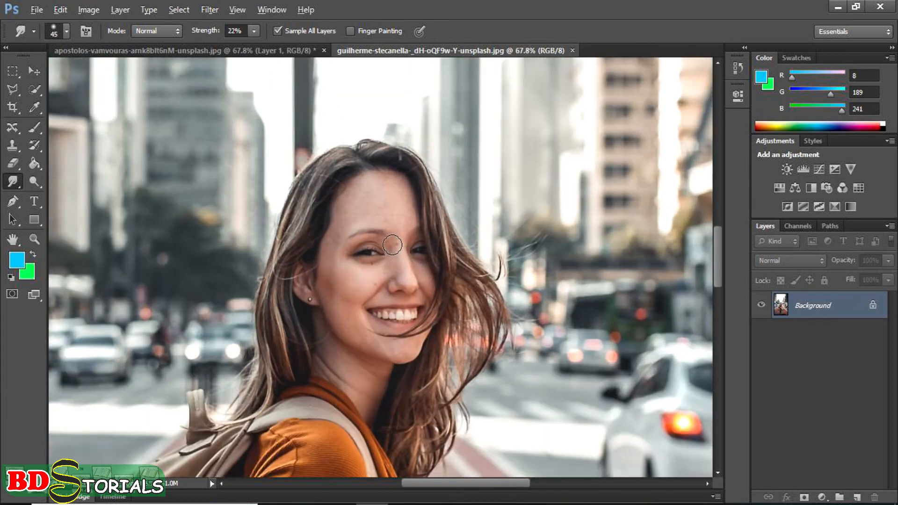
pyautogui.scroll(2, 392, 245)
pyautogui.scroll(2, 384, 238)
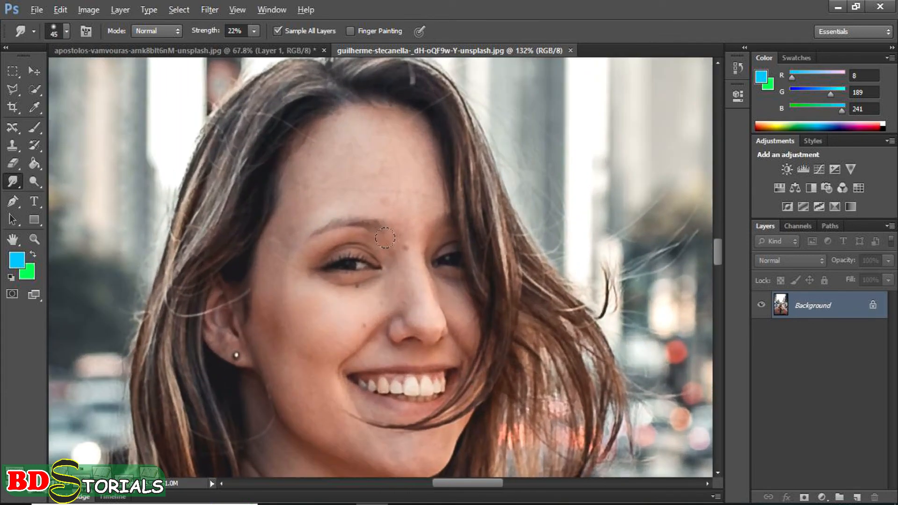
pyautogui.scroll(-2, 385, 238)
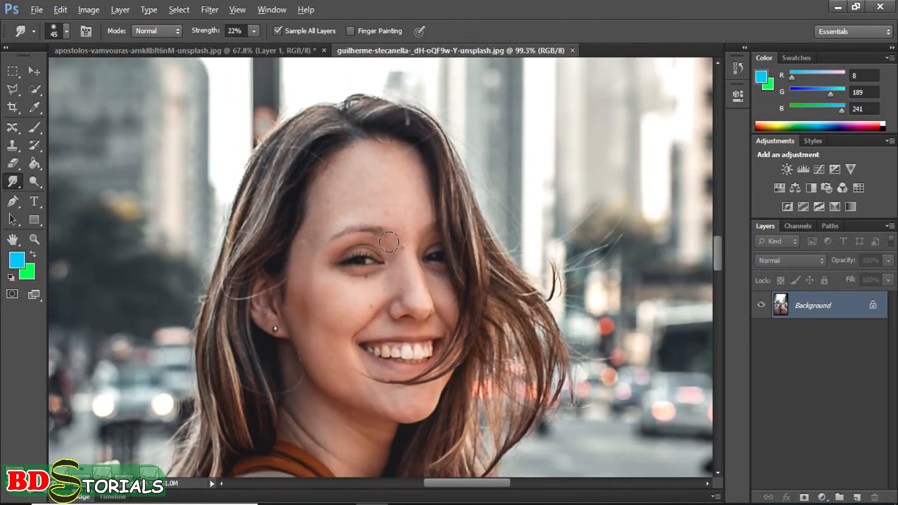
pyautogui.scroll(-1, 390, 242)
pyautogui.scroll(2, 392, 245)
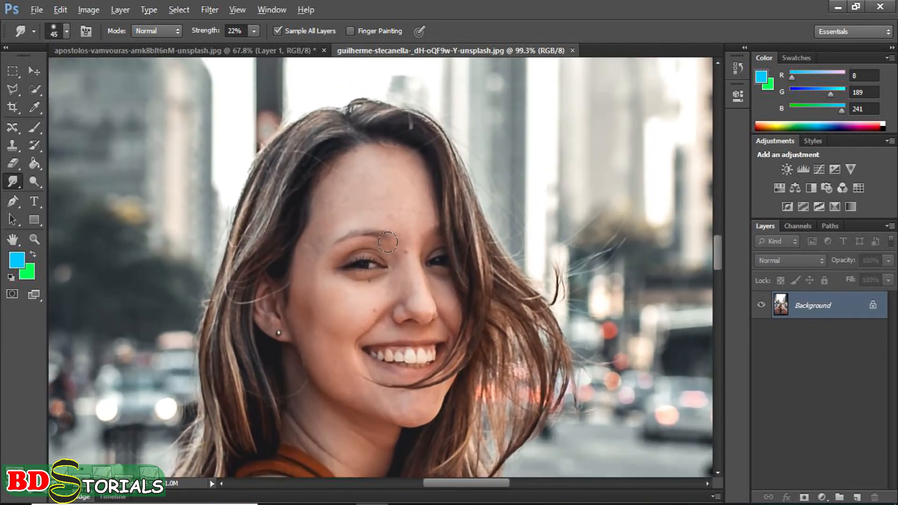
pyautogui.scroll(1, 385, 239)
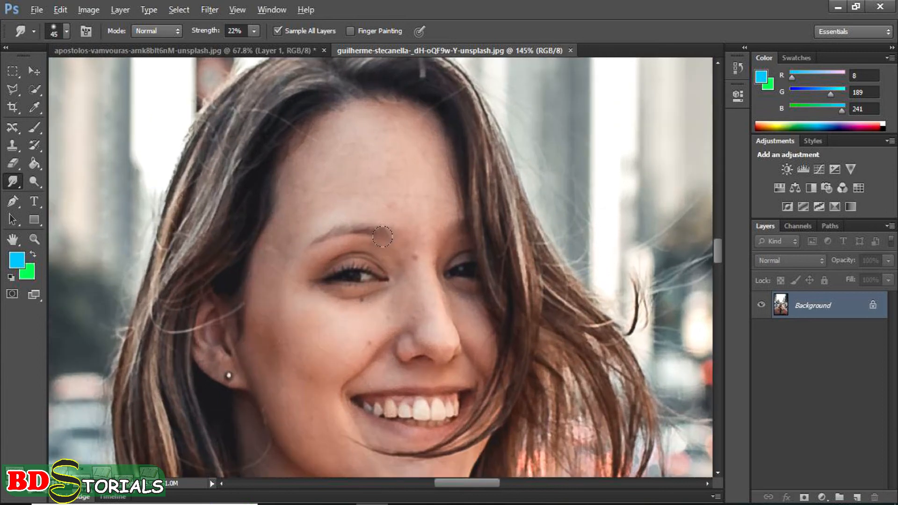
pyautogui.scroll(-4, 382, 236)
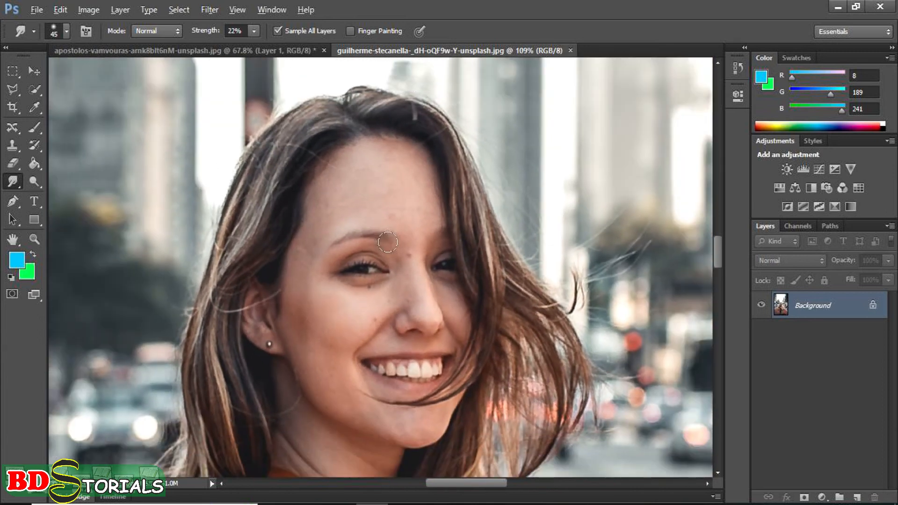
pyautogui.scroll(-3, 393, 247)
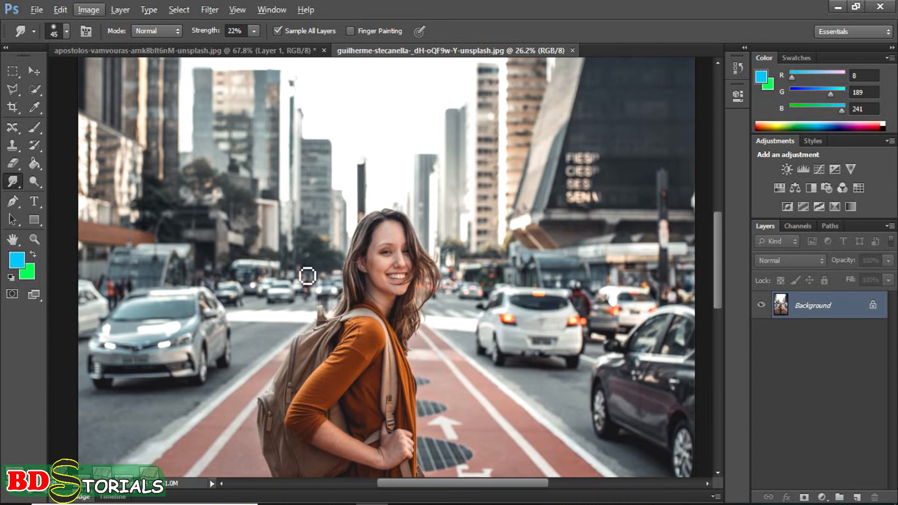
# Open the Smudge tool's brush size and hardness settings for the street photo
pyautogui.rightClick(124, 134)
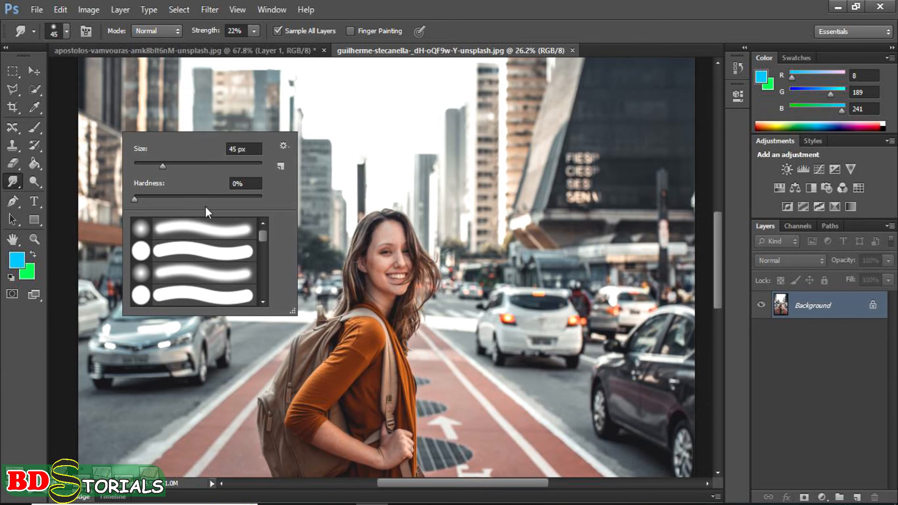
pyautogui.click(74, 38)
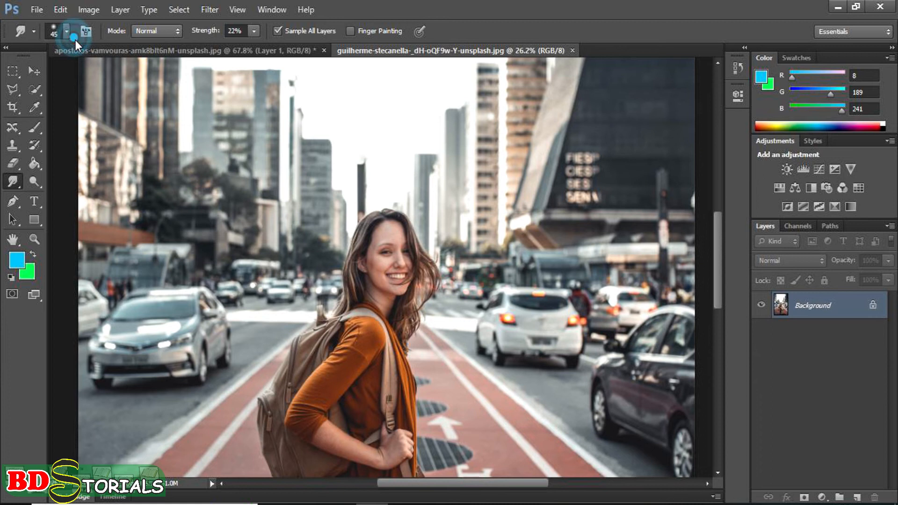